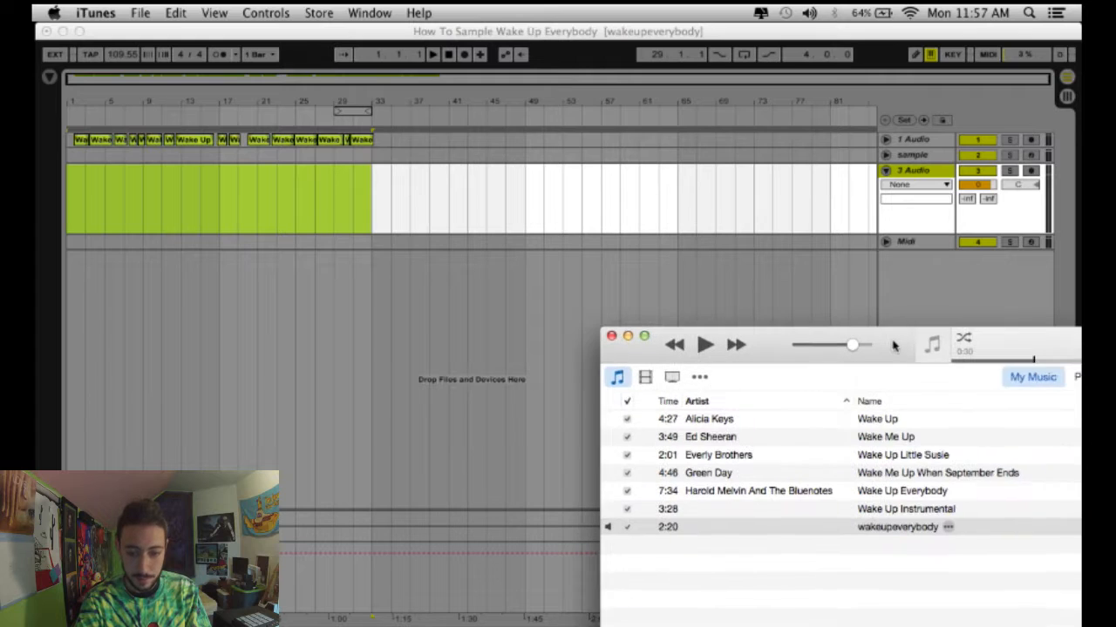
Step: Add the song Wake Up Everybody to the 3 Audio track at bar 17 and turn off warping for its clip
left_click_drag(753, 490, 220, 187)
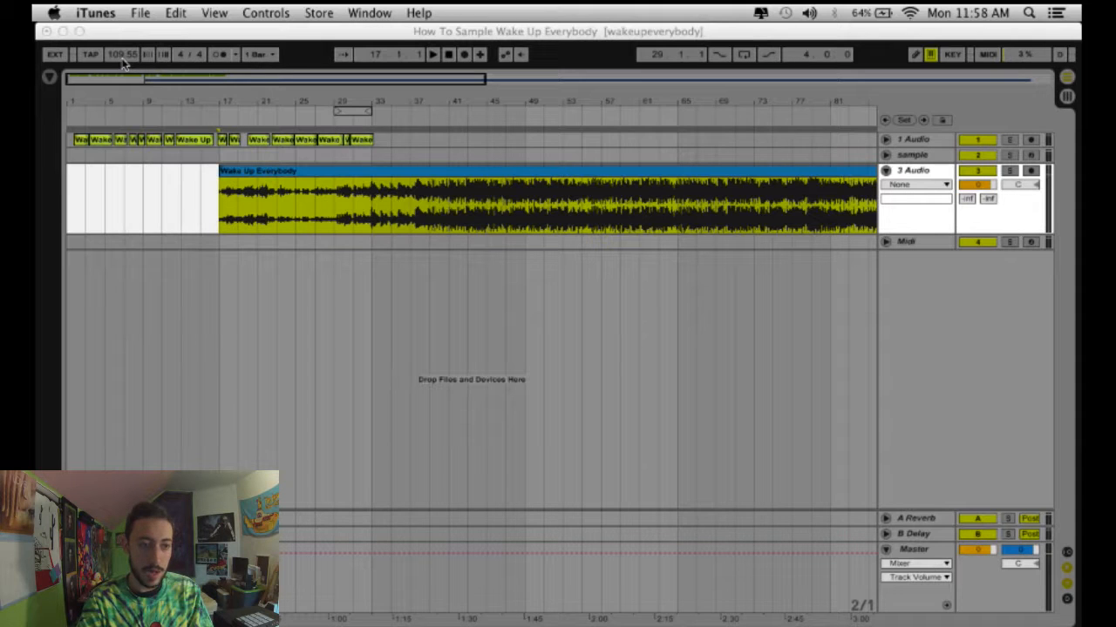
double_click(303, 173)
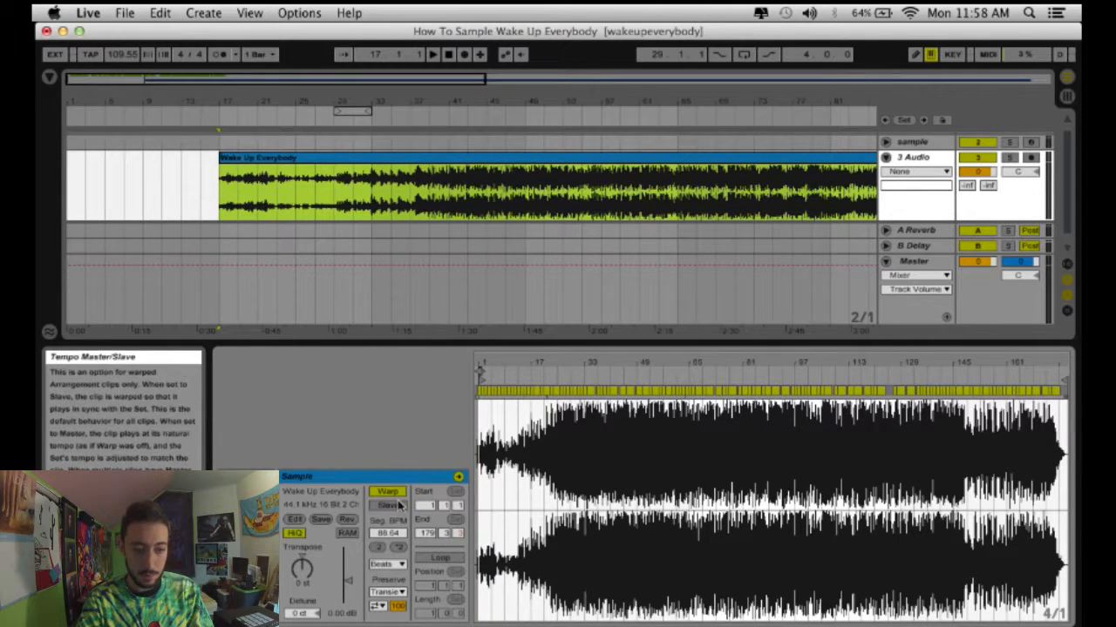
key("space")
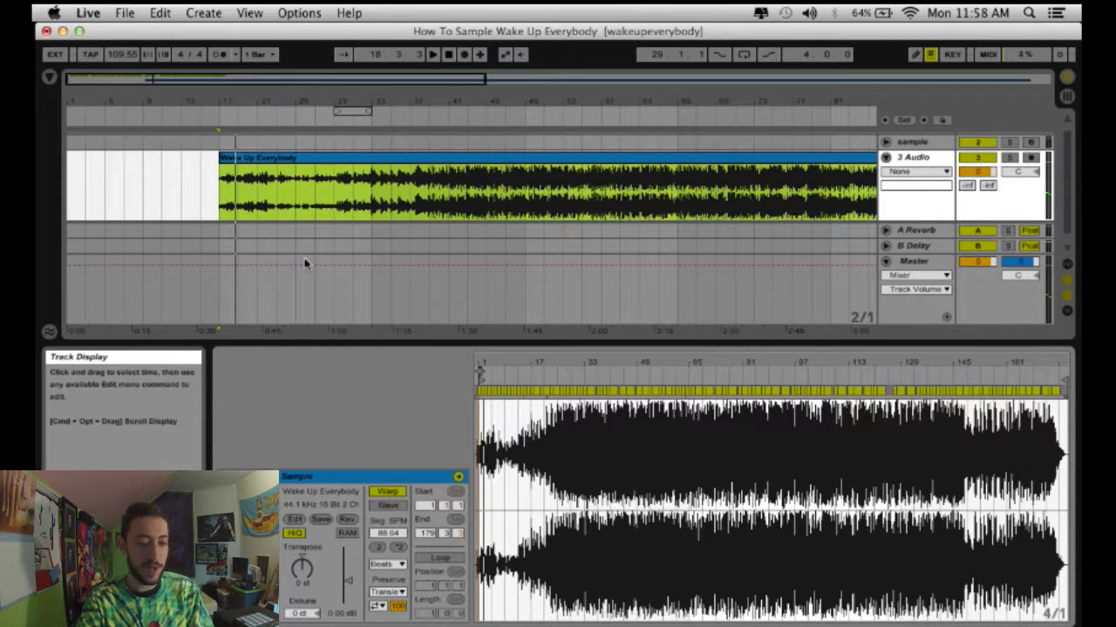
left_click(388, 492)
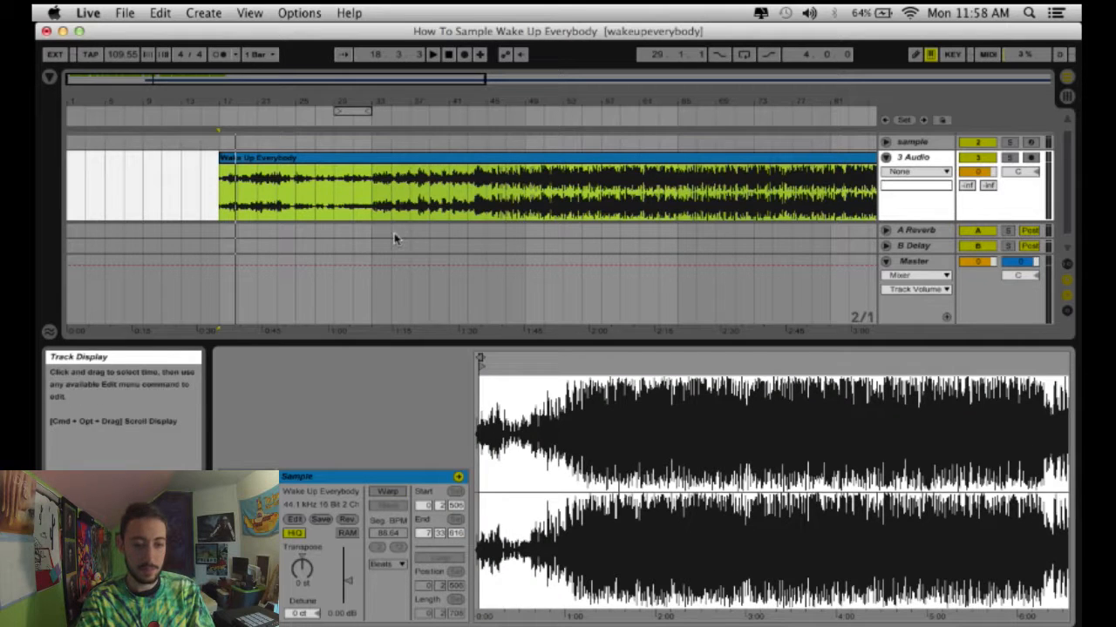
key("space")
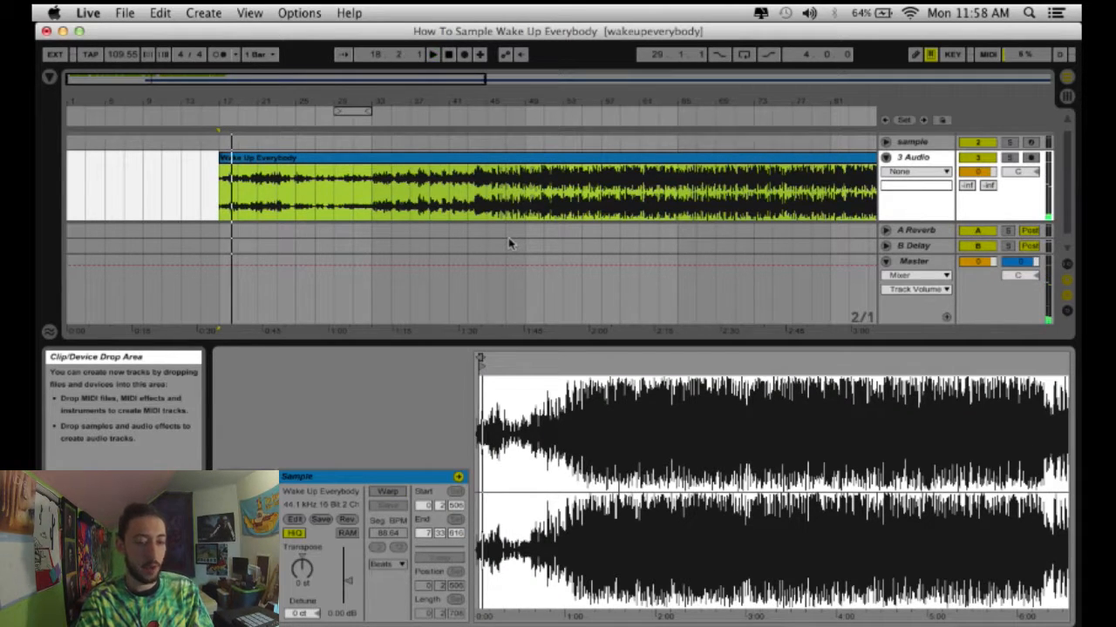
left_click(1066, 623)
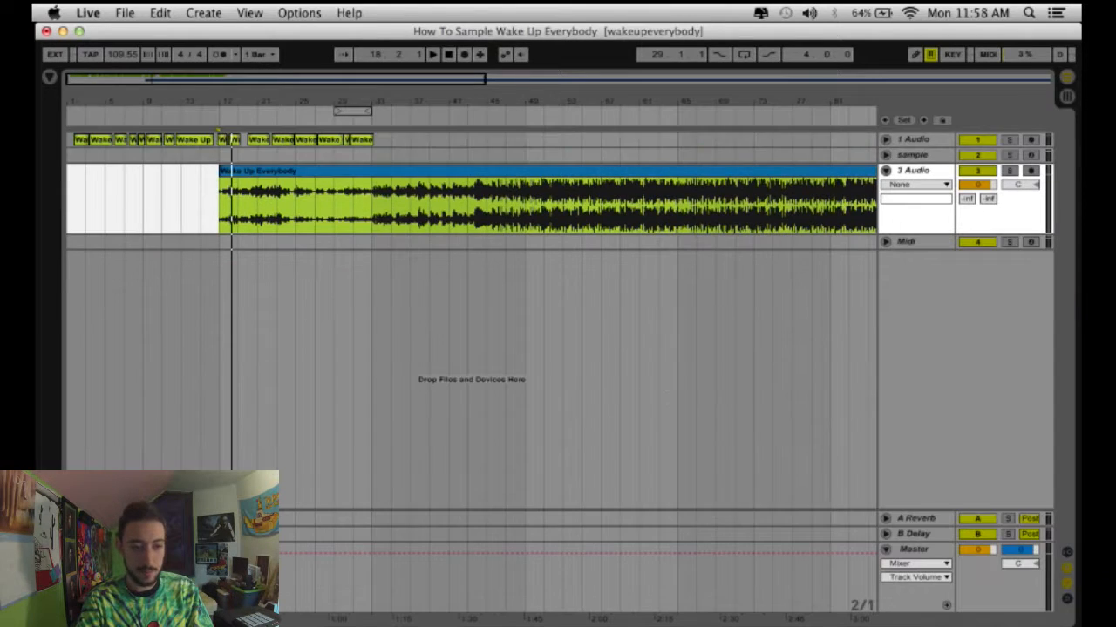
Step: Shift the full-song clip to start just before bar 16 and highlight its quiet passage from bar 24 to about bar 31
left_click_drag(225, 172, 55, 169)
left_click_drag(127, 78, 127, 157)
left_click(222, 199)
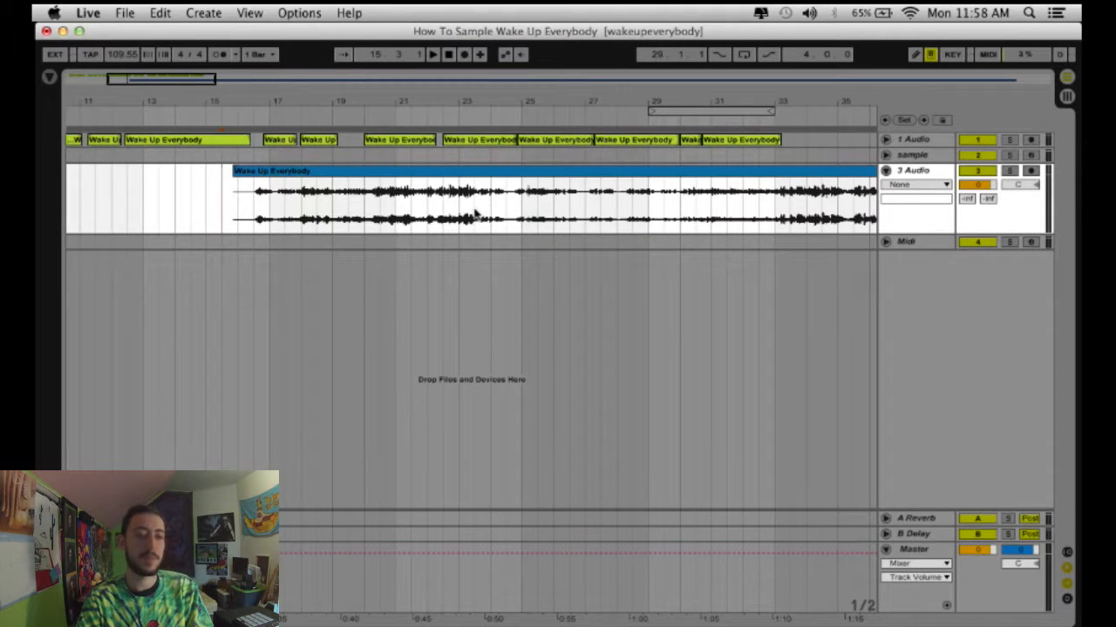
left_click_drag(502, 218, 722, 224)
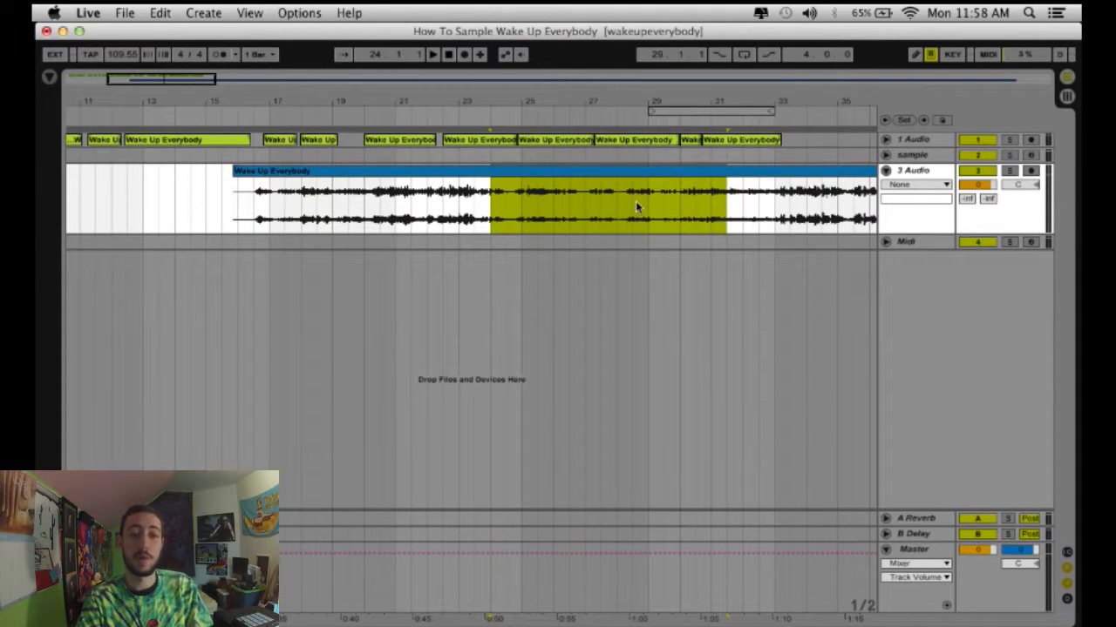
left_click(245, 202)
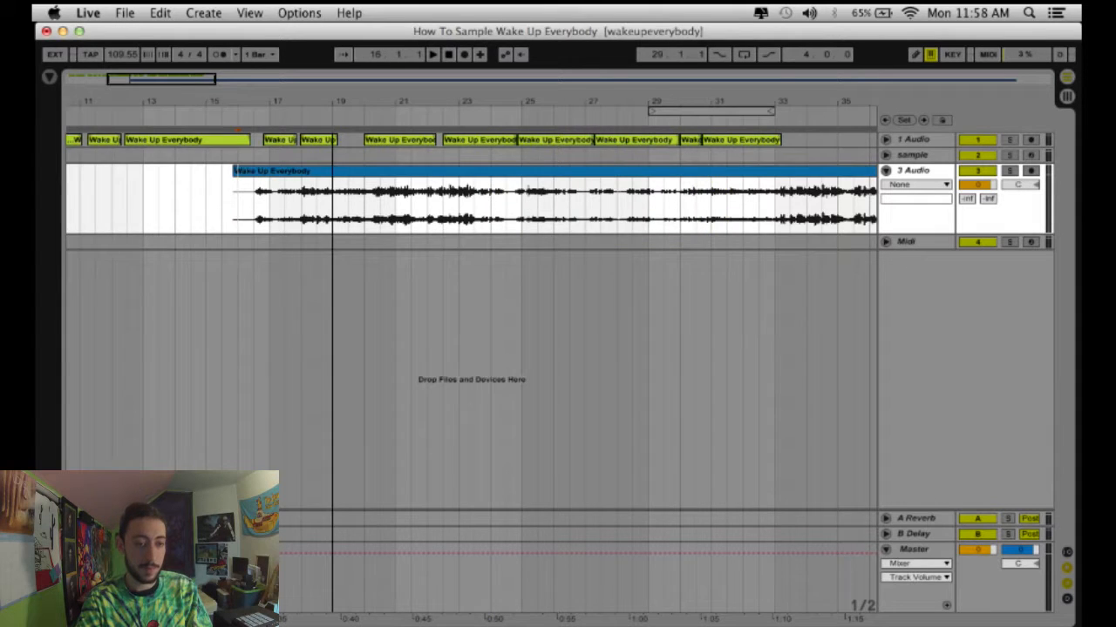
left_click_drag(150, 78, 145, 85)
scroll(261, 200, "left", 5)
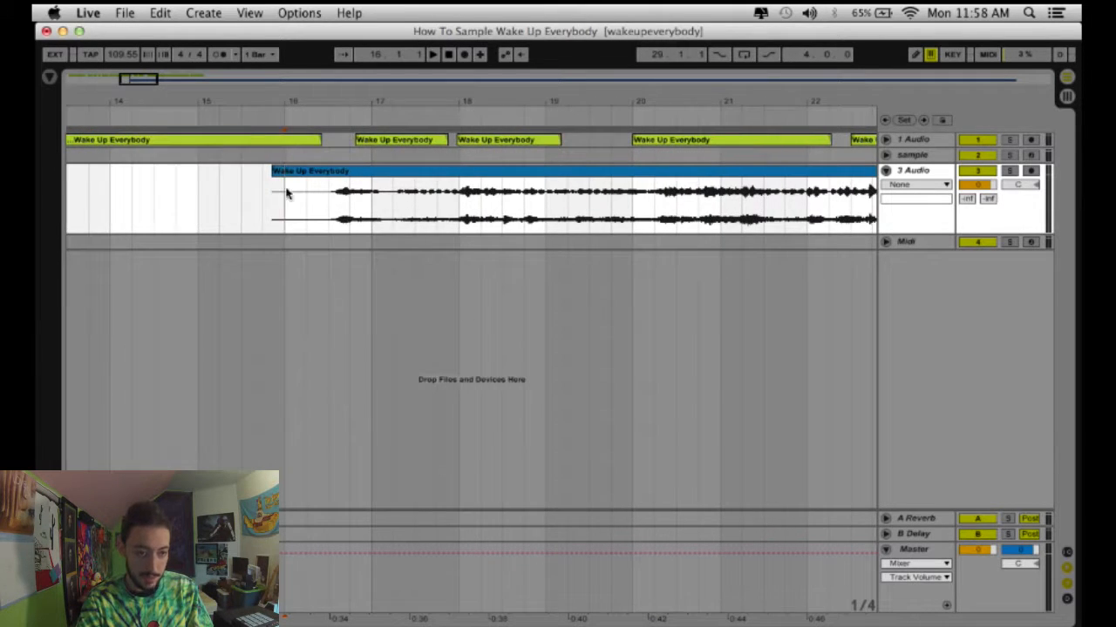
Step: Delete the full-song Wake Up Everybody clip from the 3 Audio track
left_click(275, 174)
left_click_drag(144, 81, 302, 82)
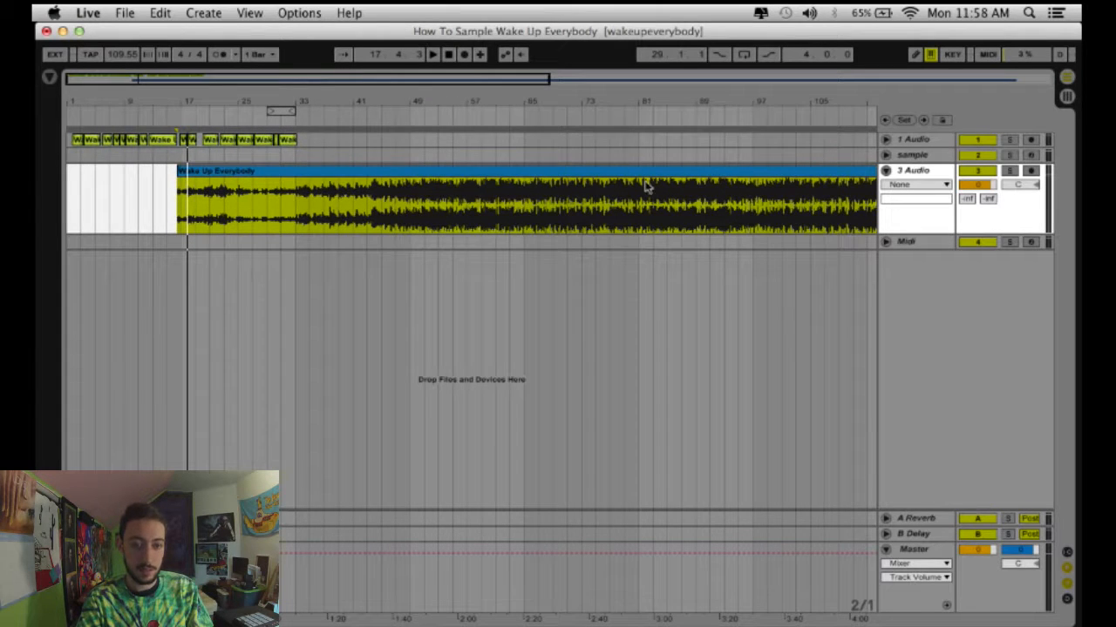
left_click(588, 171)
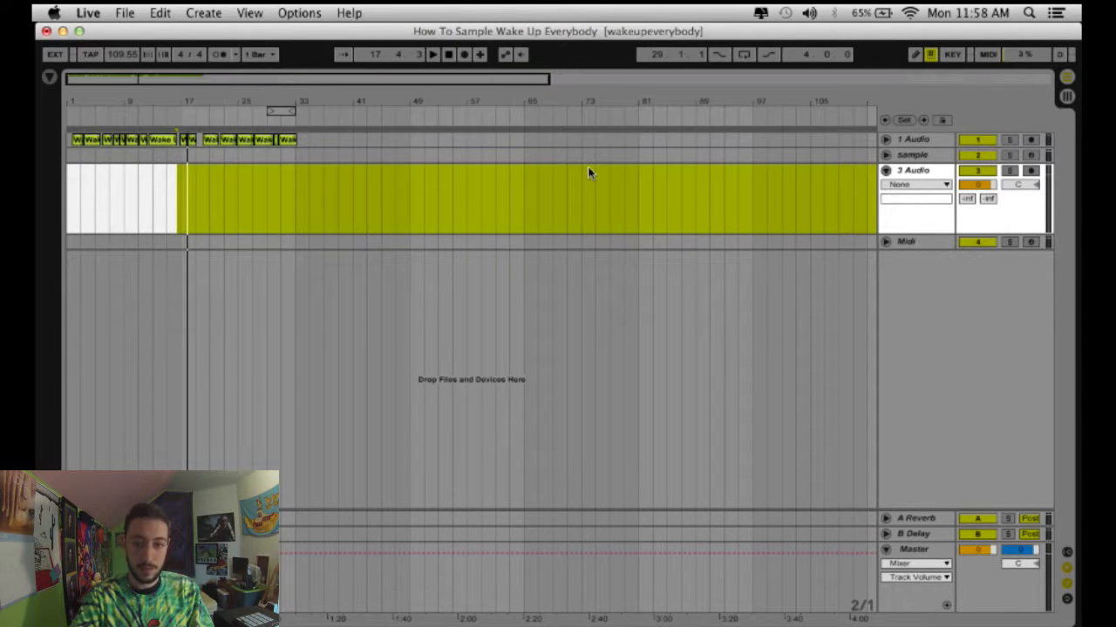
Step: Unfold the 1 Audio track and audition its first six sample slices one after another
left_click(885, 140)
left_click_drag(81, 75, 87, 120)
left_click(106, 146)
key("space")
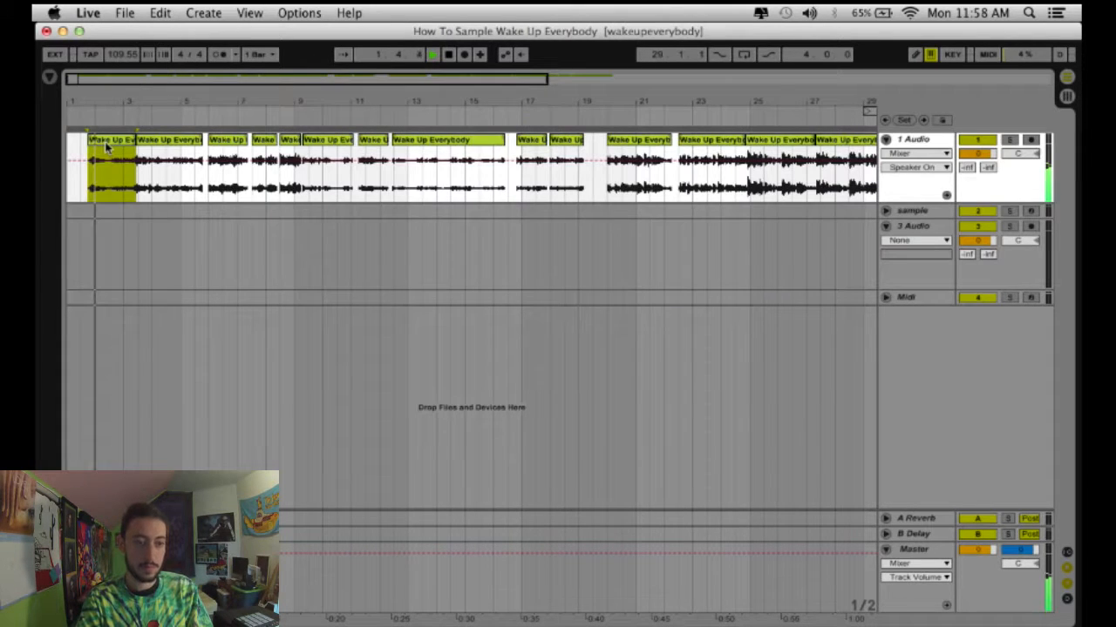
left_click(147, 148)
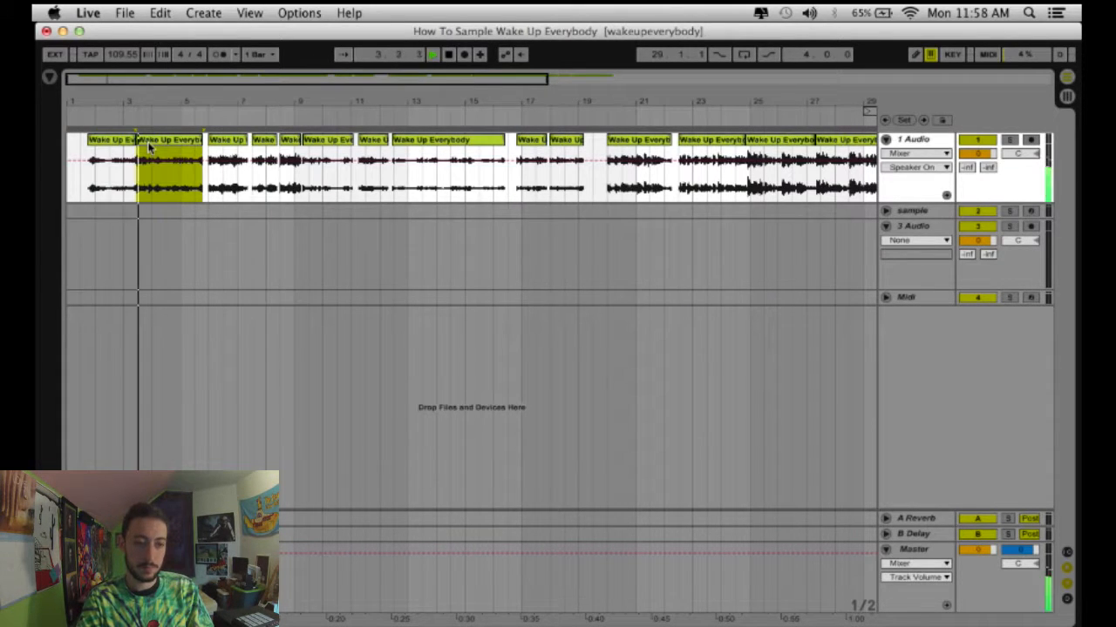
left_click(224, 147)
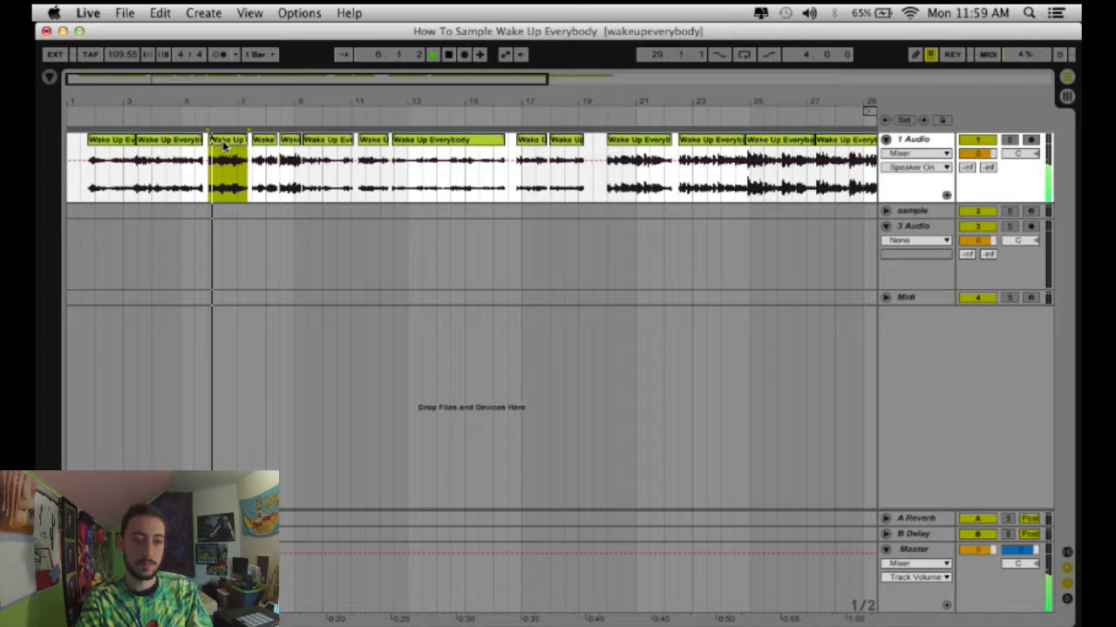
left_click(263, 142)
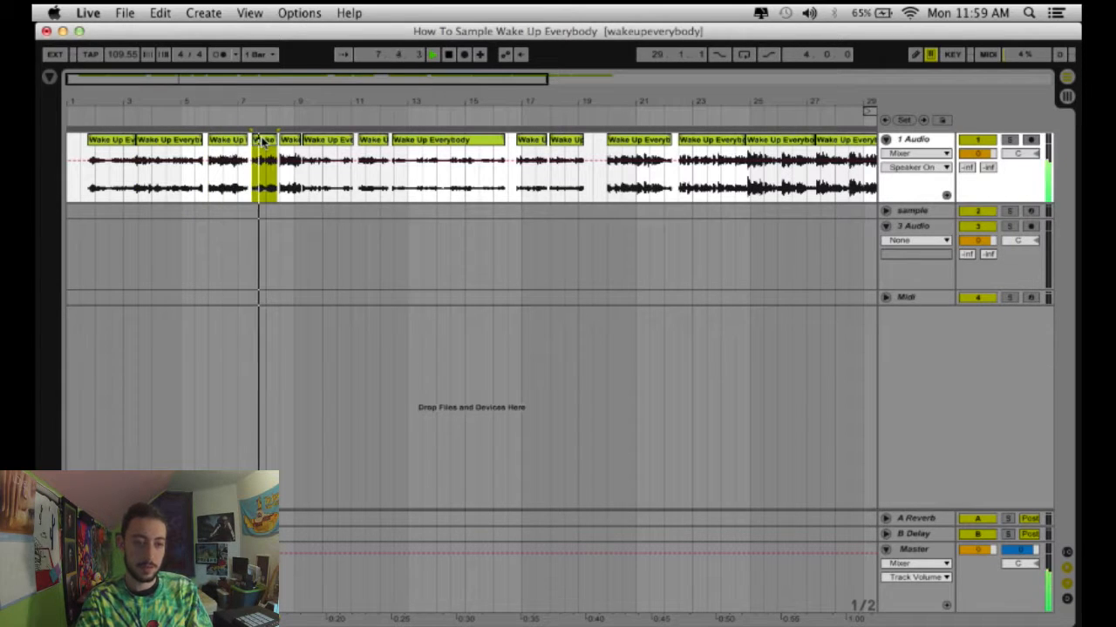
left_click(290, 142)
left_click(327, 142)
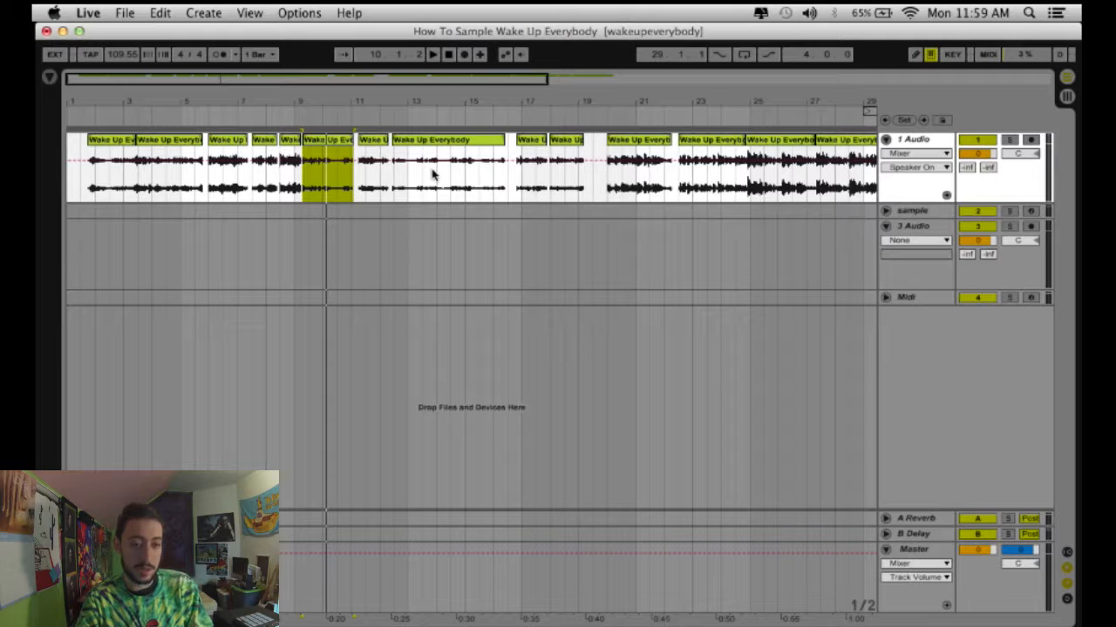
Step: Try splitting the long slice on the 1 Audio track at bar 14, and undo the split
left_click_drag(438, 177, 451, 166)
left_click(422, 194)
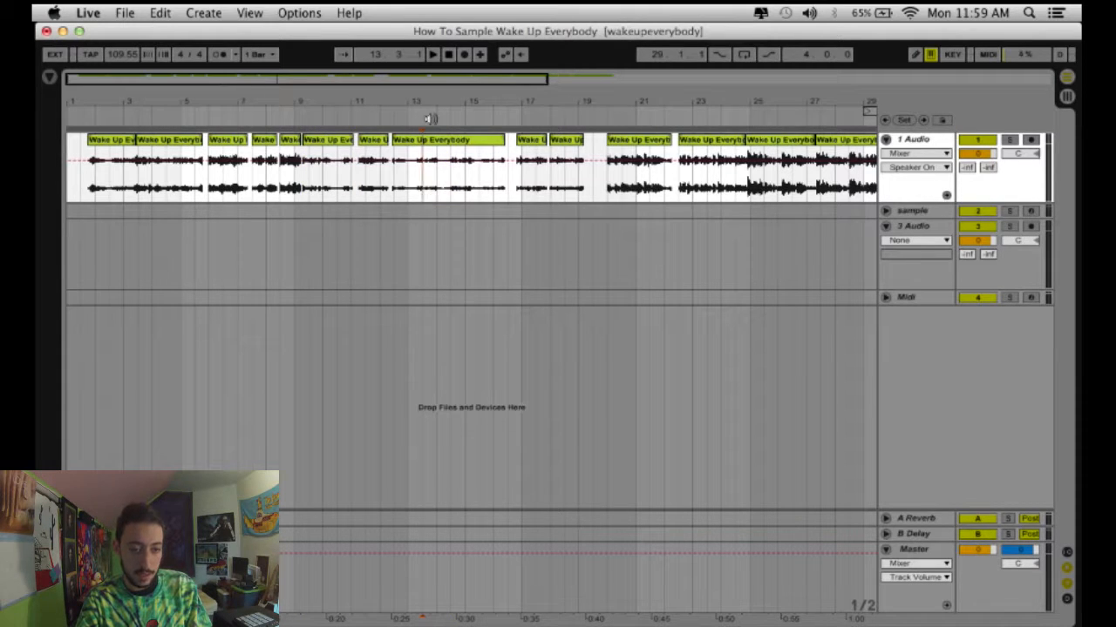
left_click_drag(353, 100, 388, 163)
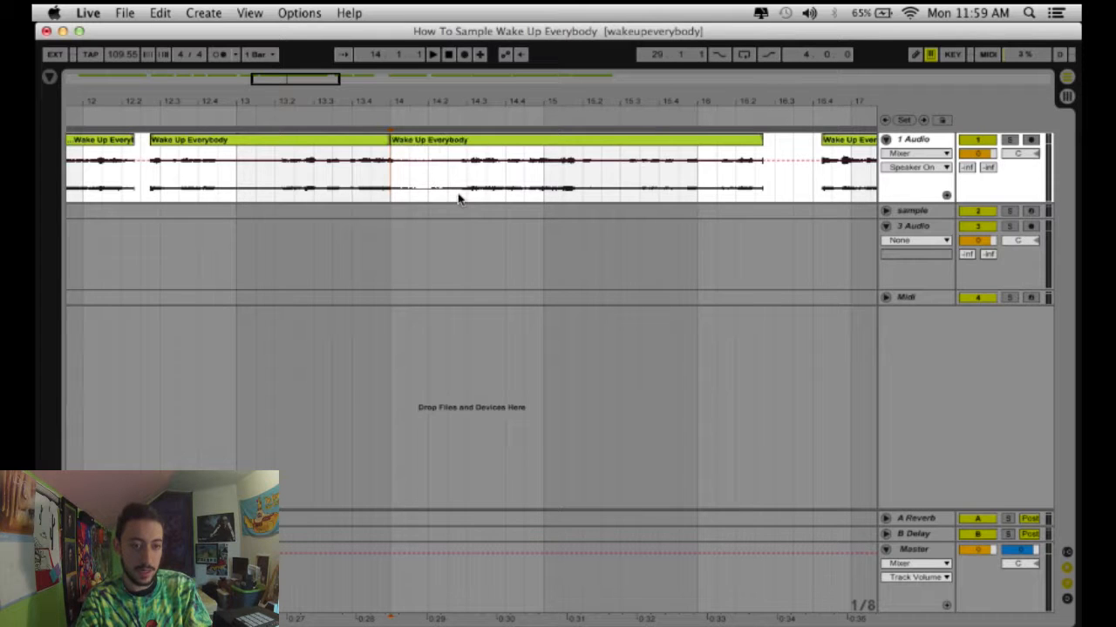
key("super+e")
left_click(374, 140)
left_click_drag(414, 139, 471, 141)
key("super+z")
key("super+z")
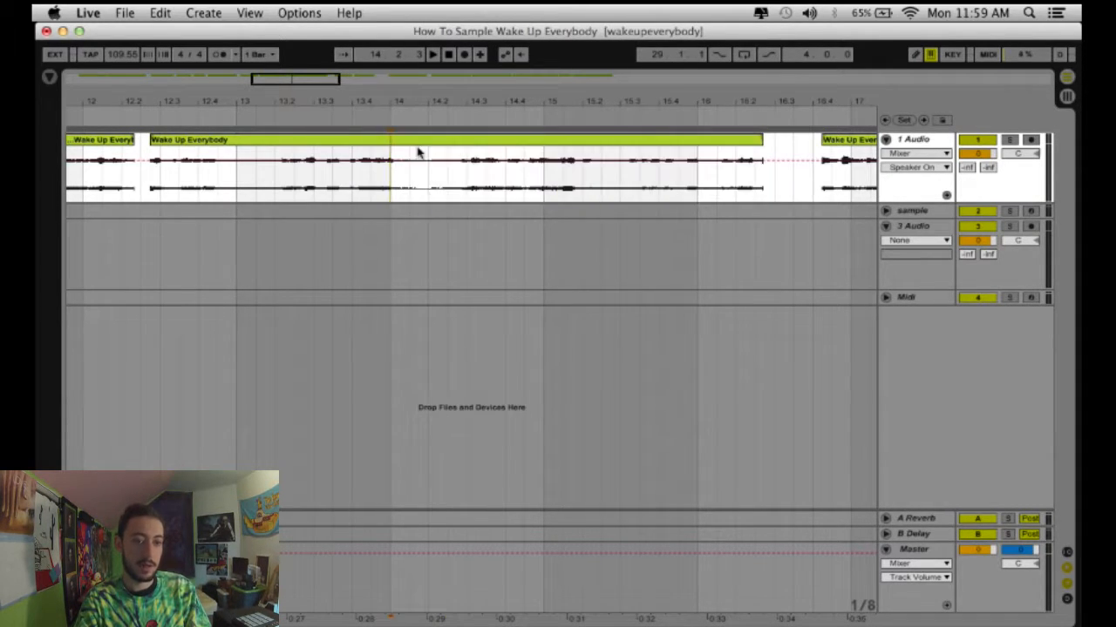
Step: Move the Midi track directly below the 1 Audio track and unfold it
left_click_drag(293, 85, 296, 62)
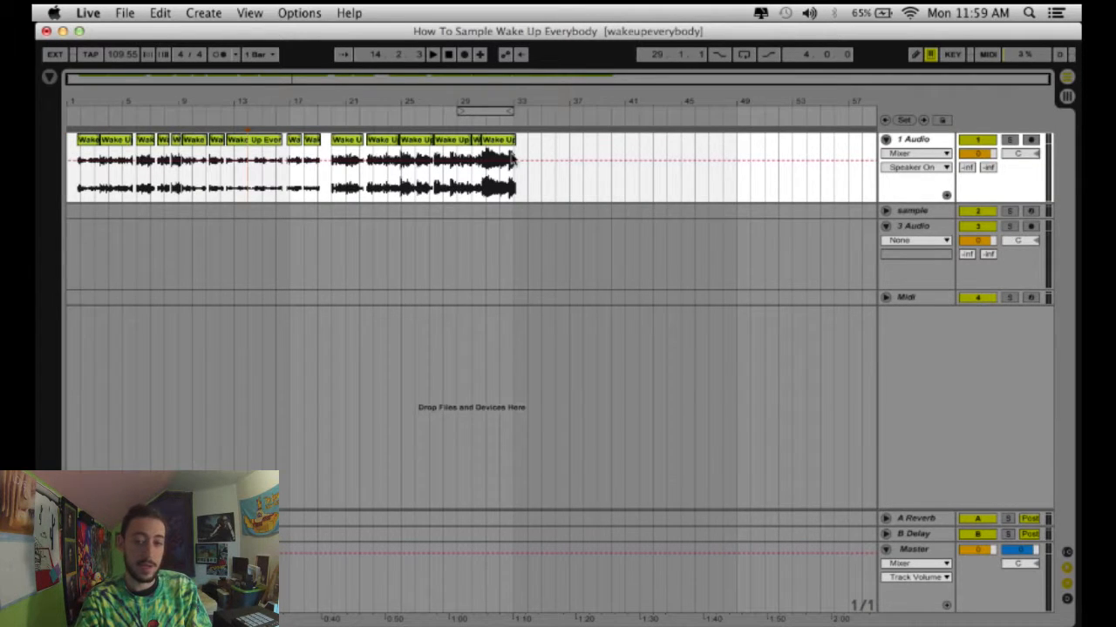
left_click_drag(281, 79, 243, 107)
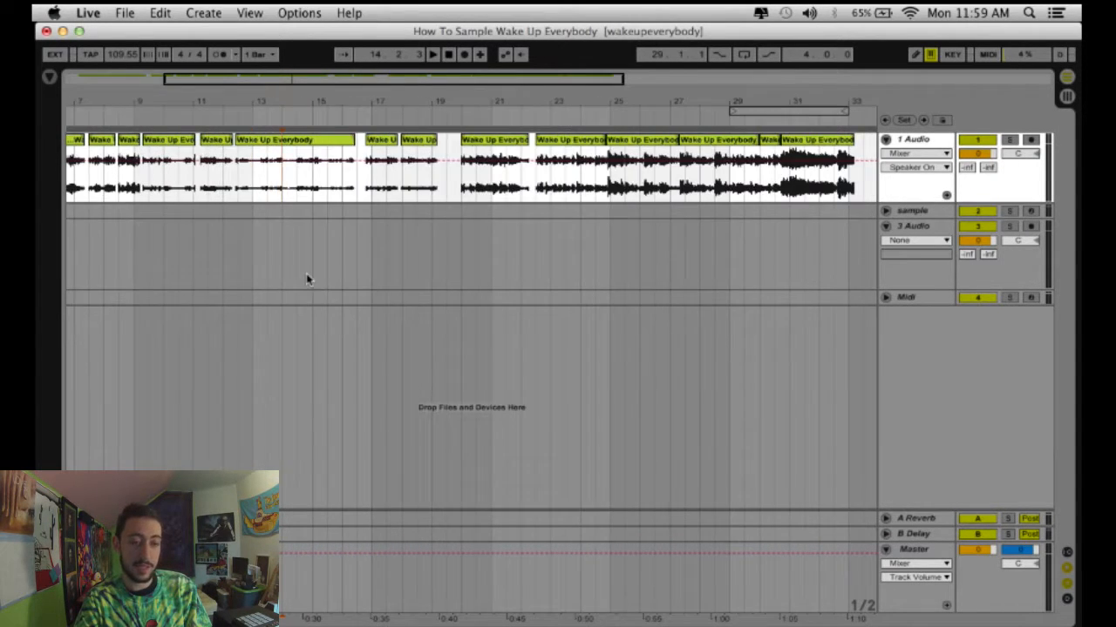
scroll(306, 274, "left", 5)
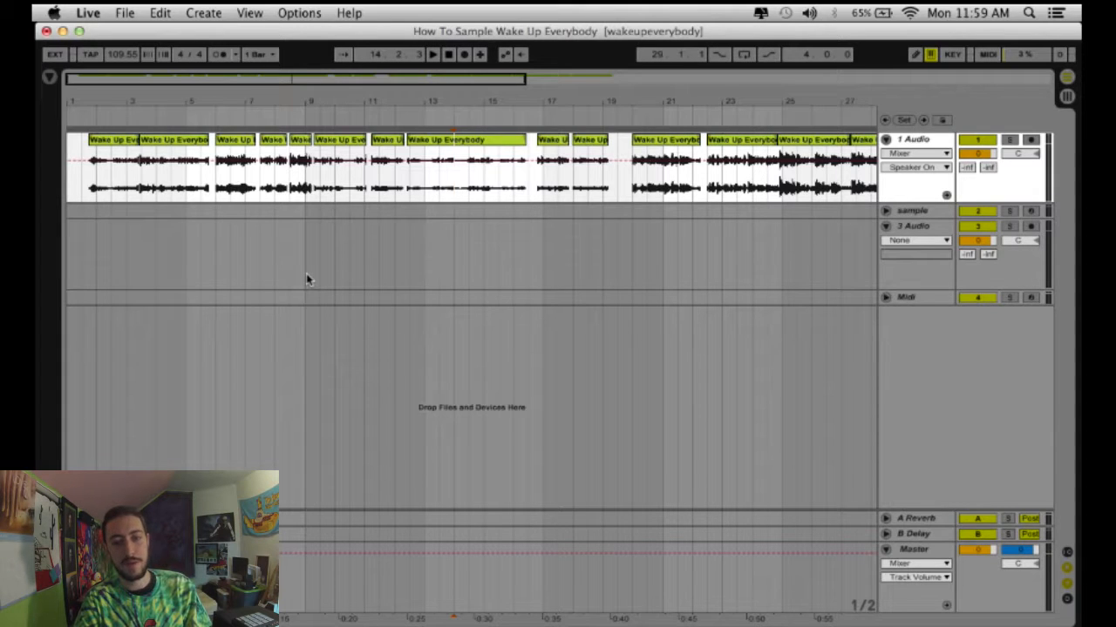
left_click(902, 298)
left_click_drag(915, 220, 912, 213)
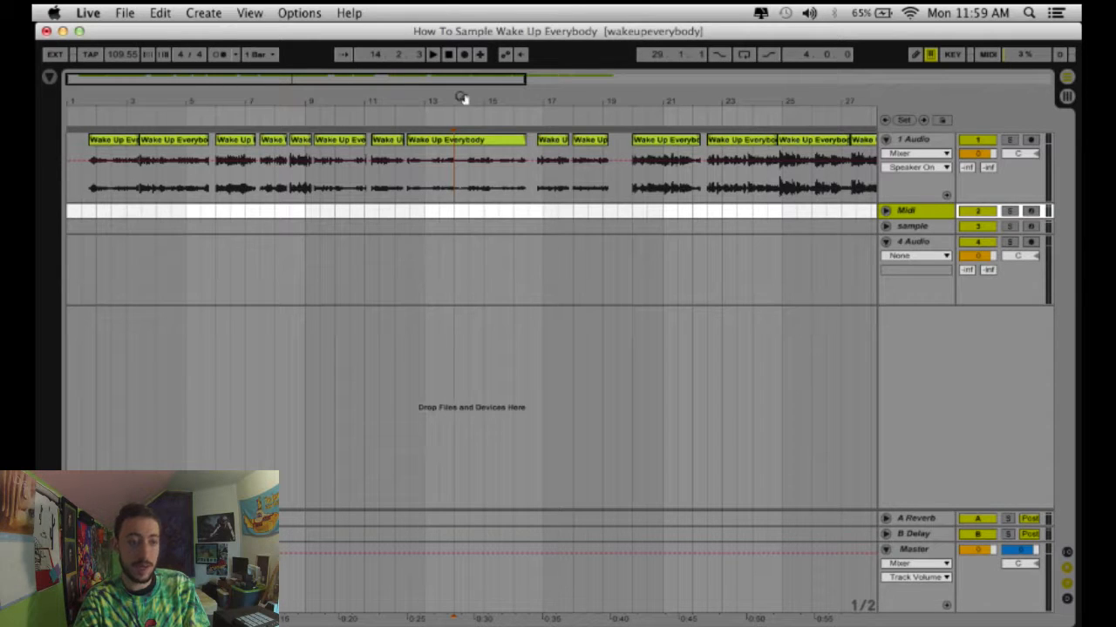
left_click(885, 211)
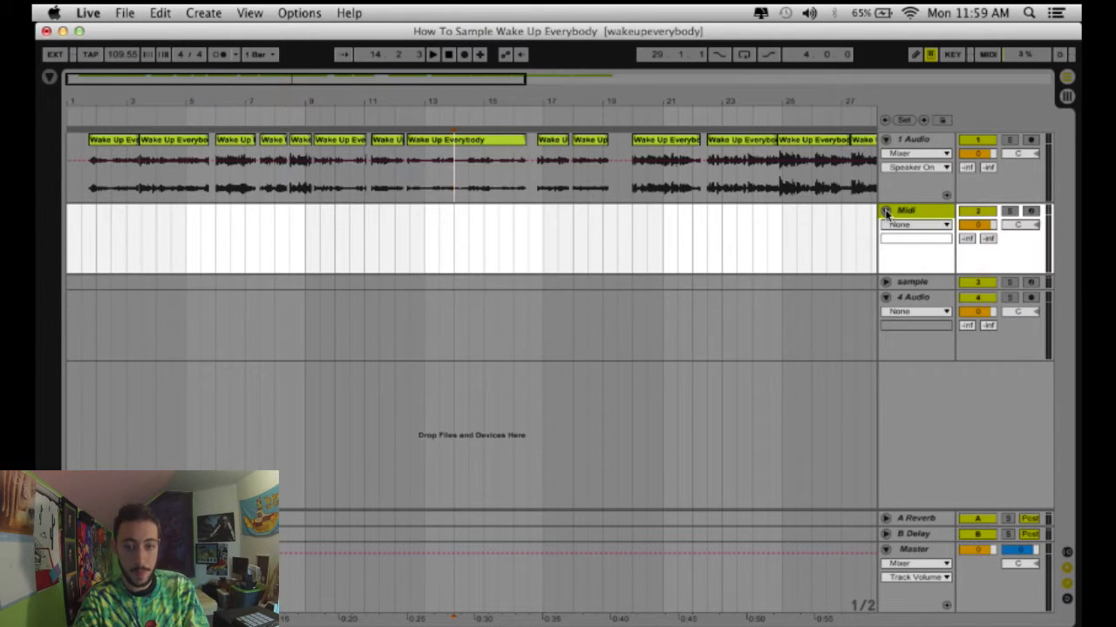
Step: Remove the Compressor and EQ Eight devices from the Midi track
double_click(917, 216)
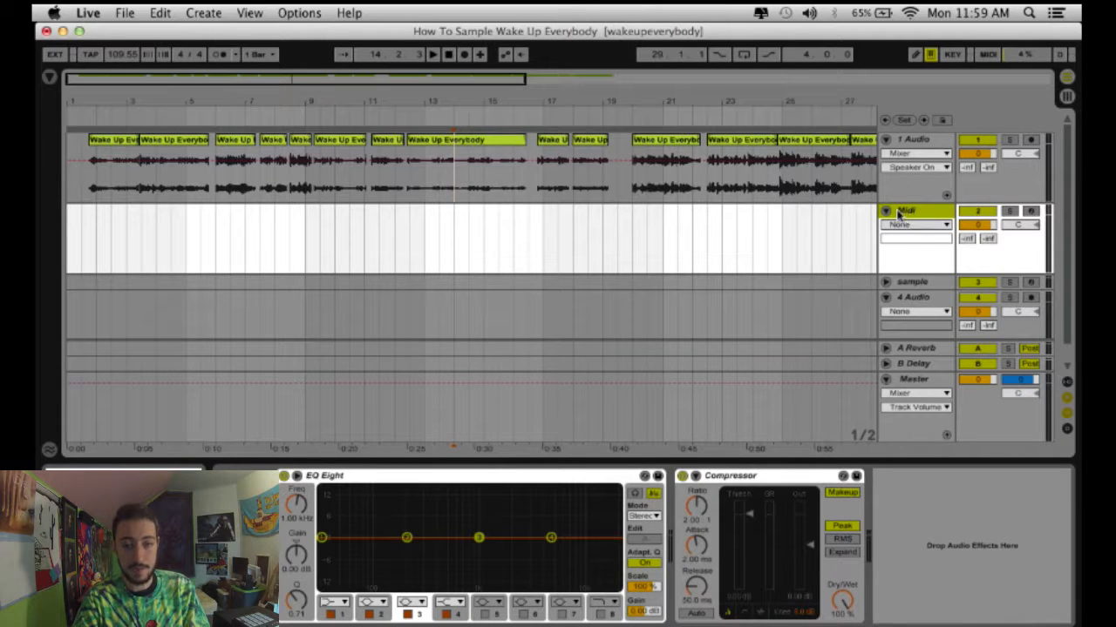
left_click(734, 475)
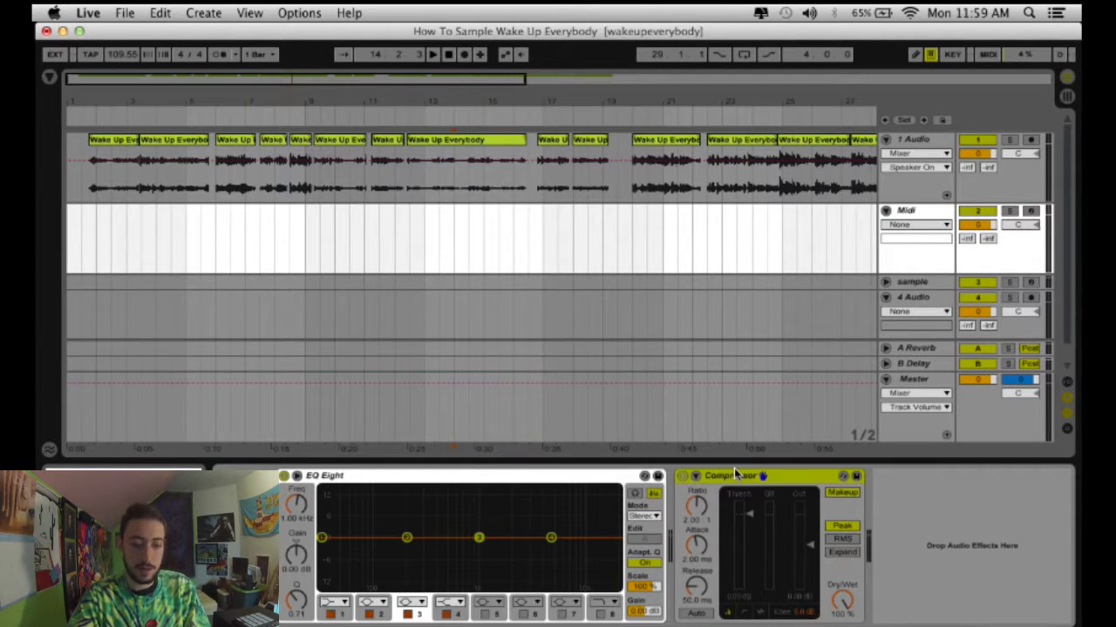
key("Delete")
key("Delete")
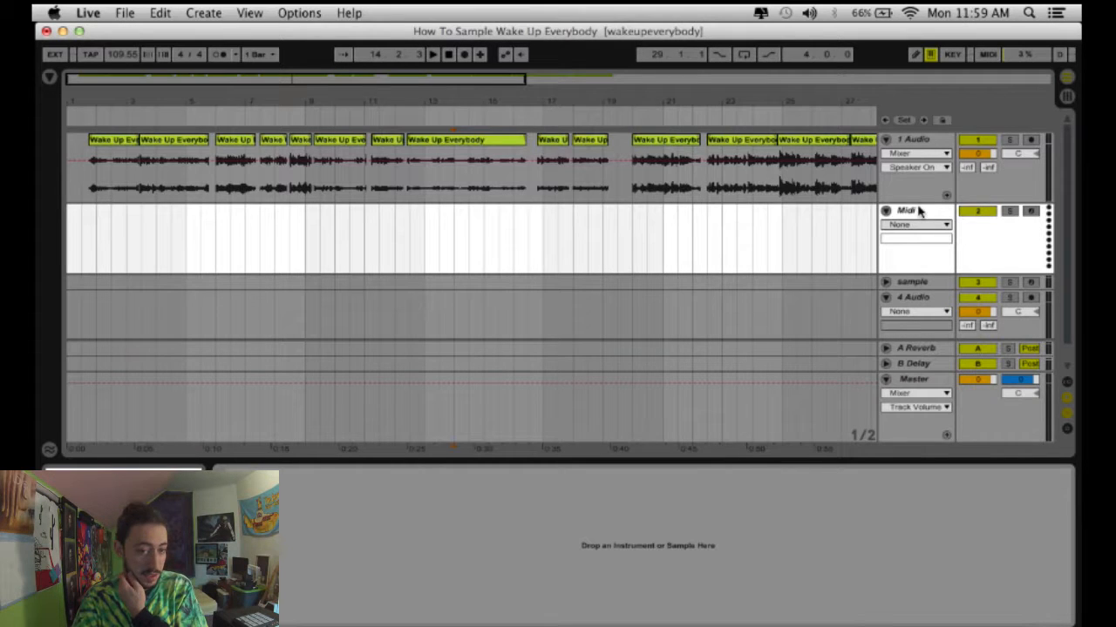
Step: Audition the long slice spanning about bars 12 to 16 and load it as a sample instrument on the Midi track
left_click(452, 142)
key("space")
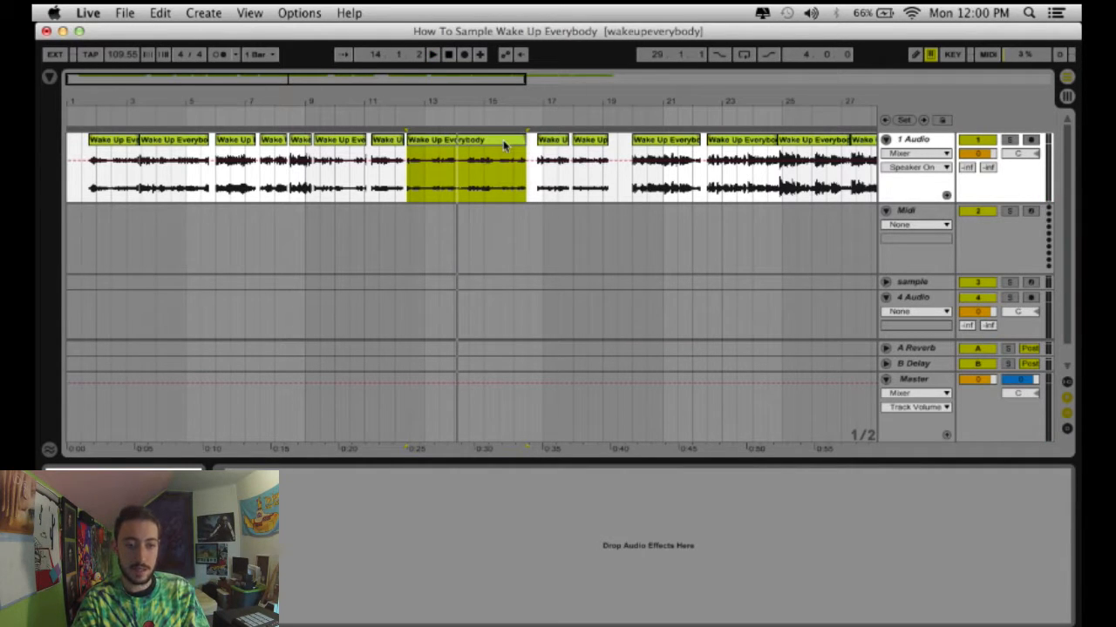
left_click(926, 214)
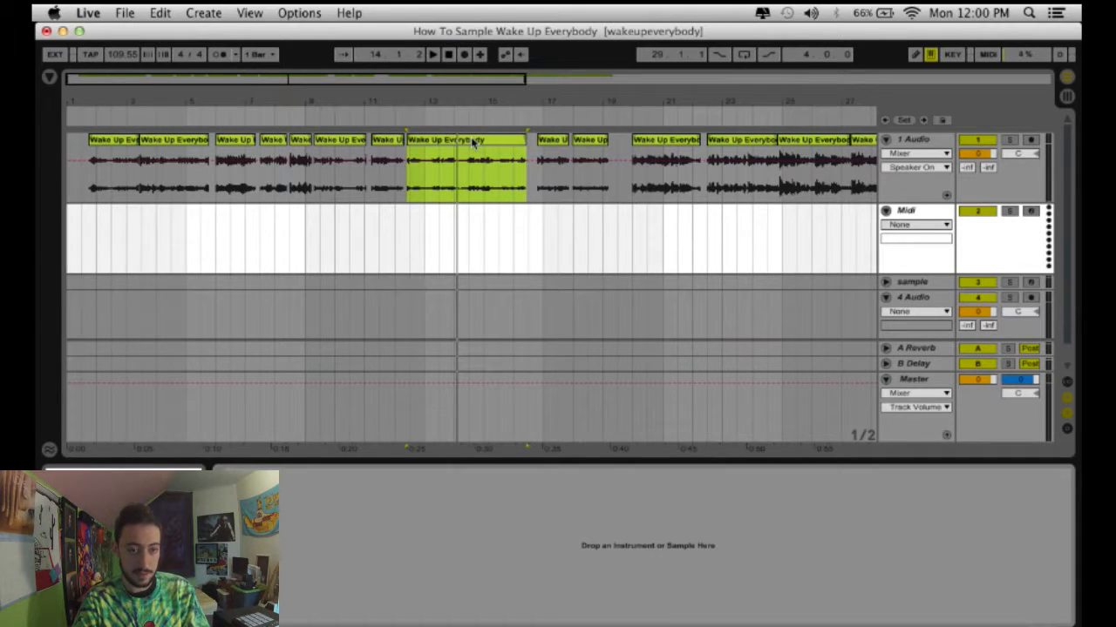
left_click_drag(471, 142, 457, 556)
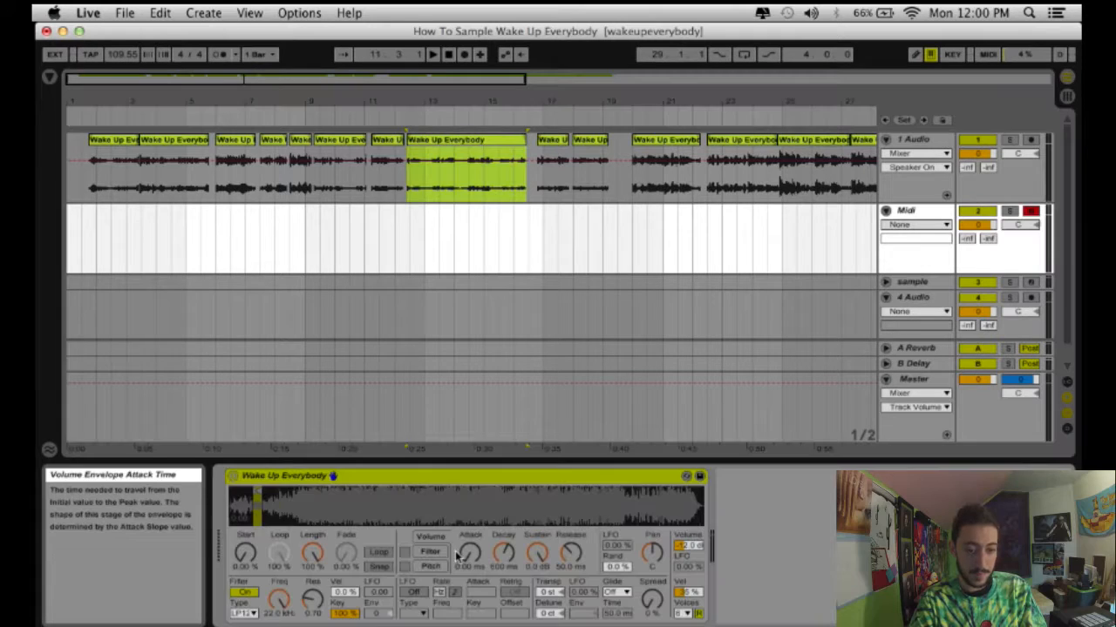
Step: Set the sample instrument's volume envelope release to 60.0 s and return the stopped playback to the song start
left_click_drag(271, 503, 268, 524)
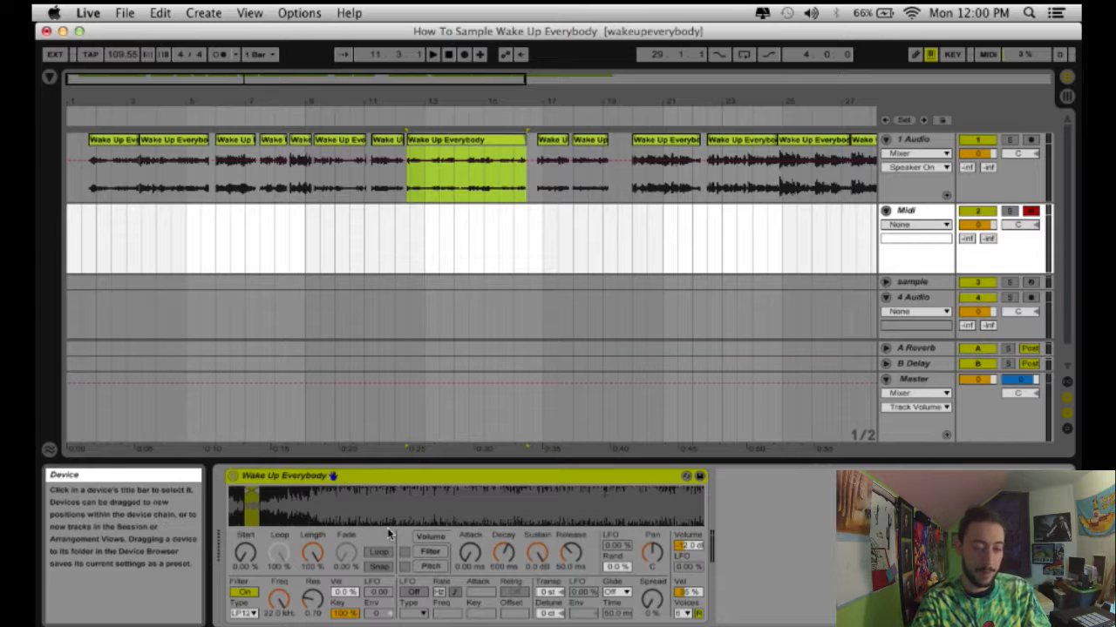
left_click_drag(254, 500, 254, 475)
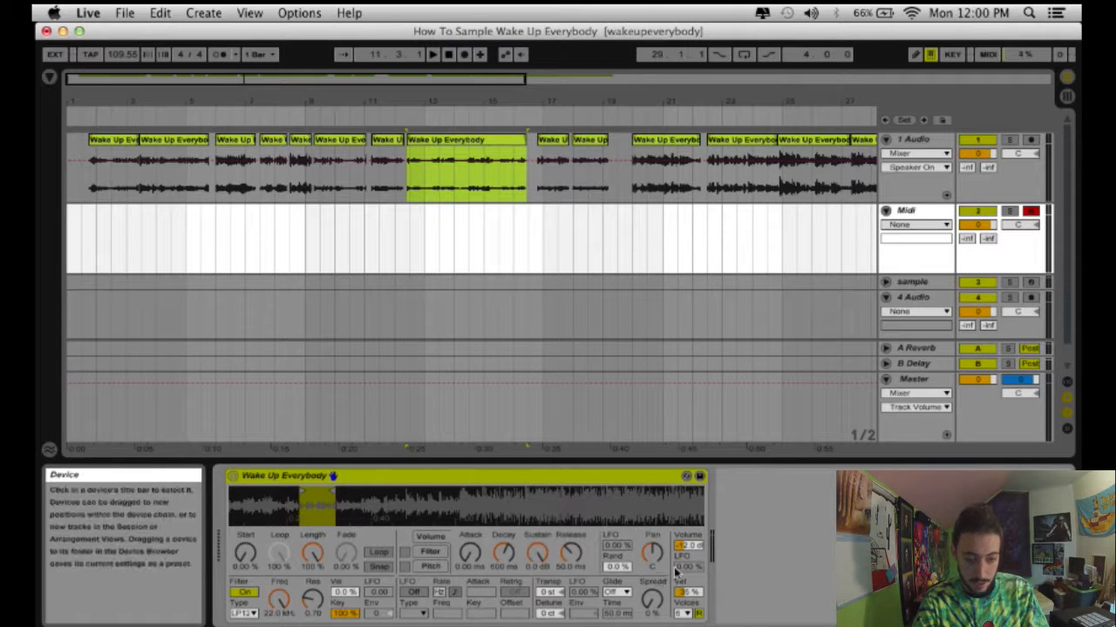
left_click_drag(571, 552, 571, 533)
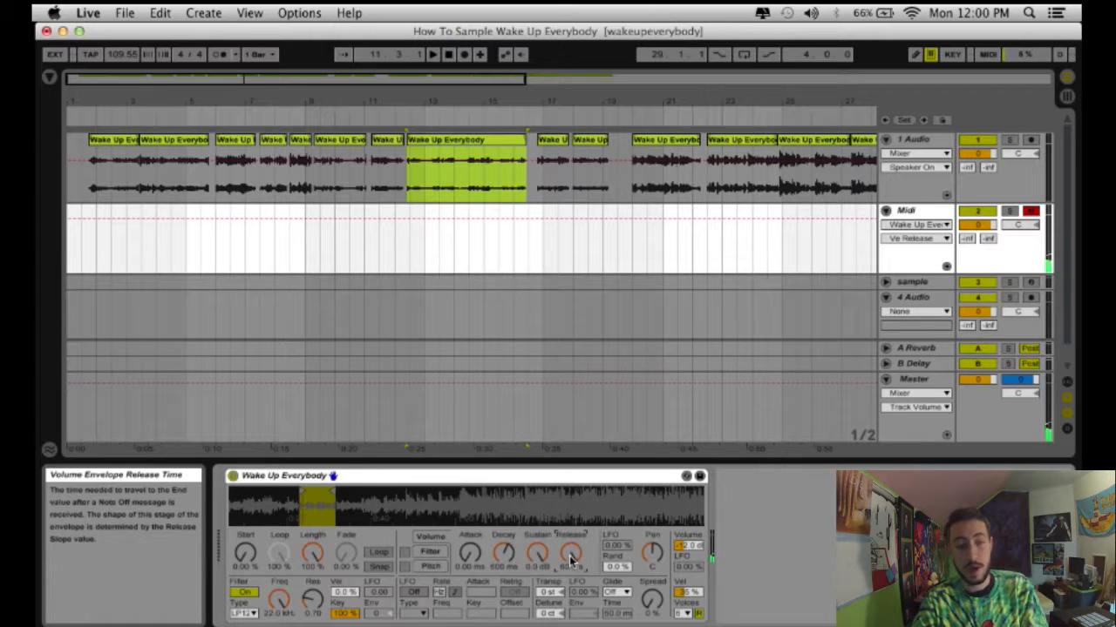
left_click(449, 55)
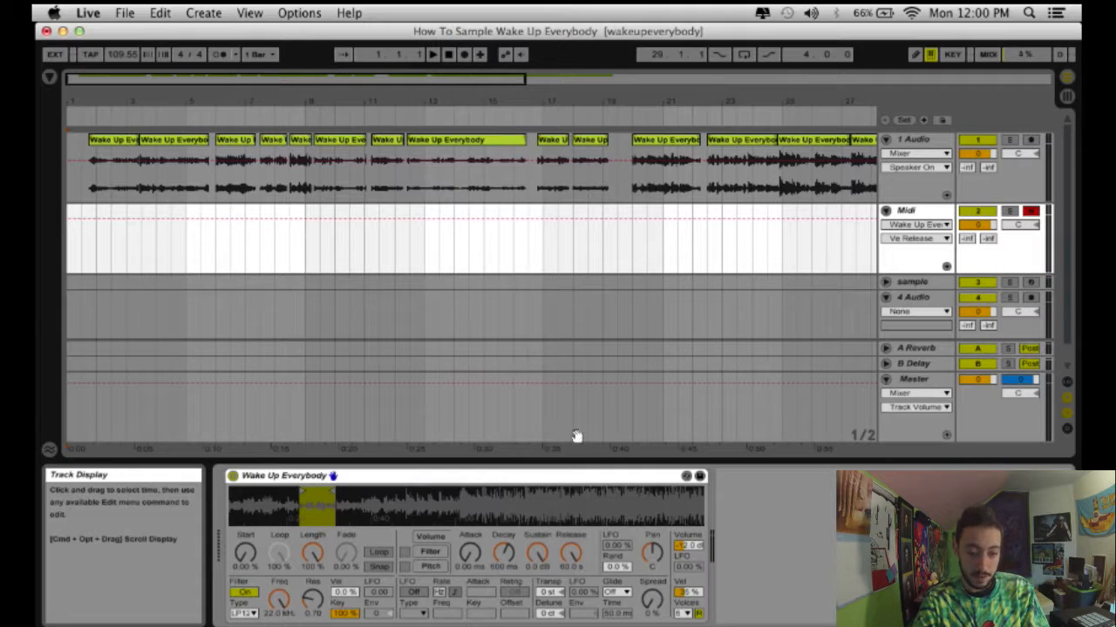
Step: Limit the sample instrument to 1 voice, raise its volume, and stop the test playback
left_click(686, 615)
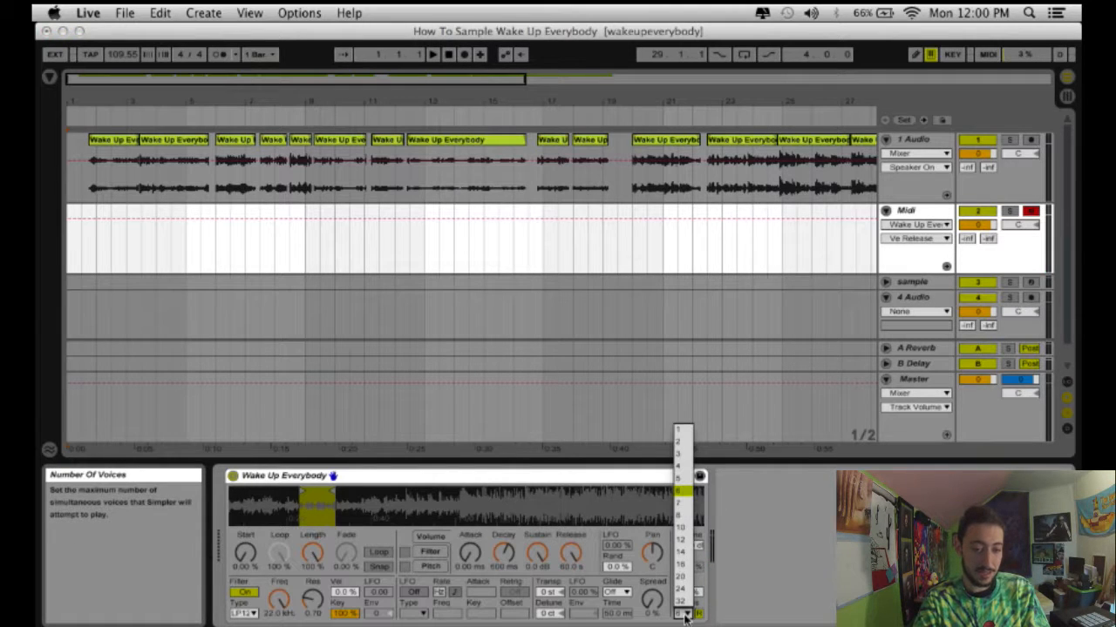
left_click(683, 429)
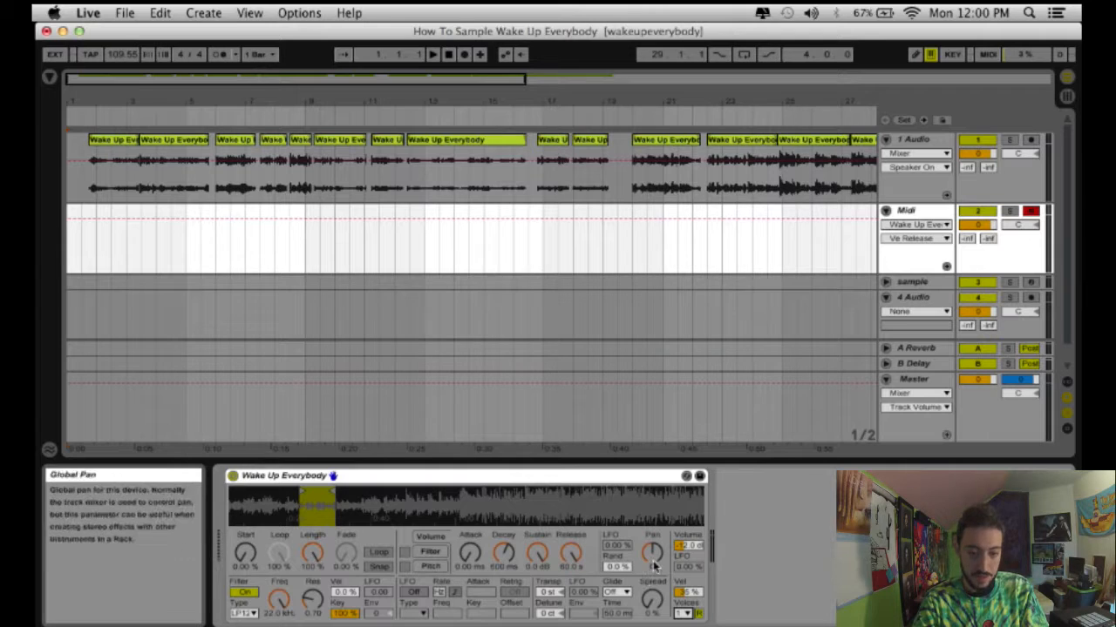
left_click(688, 547)
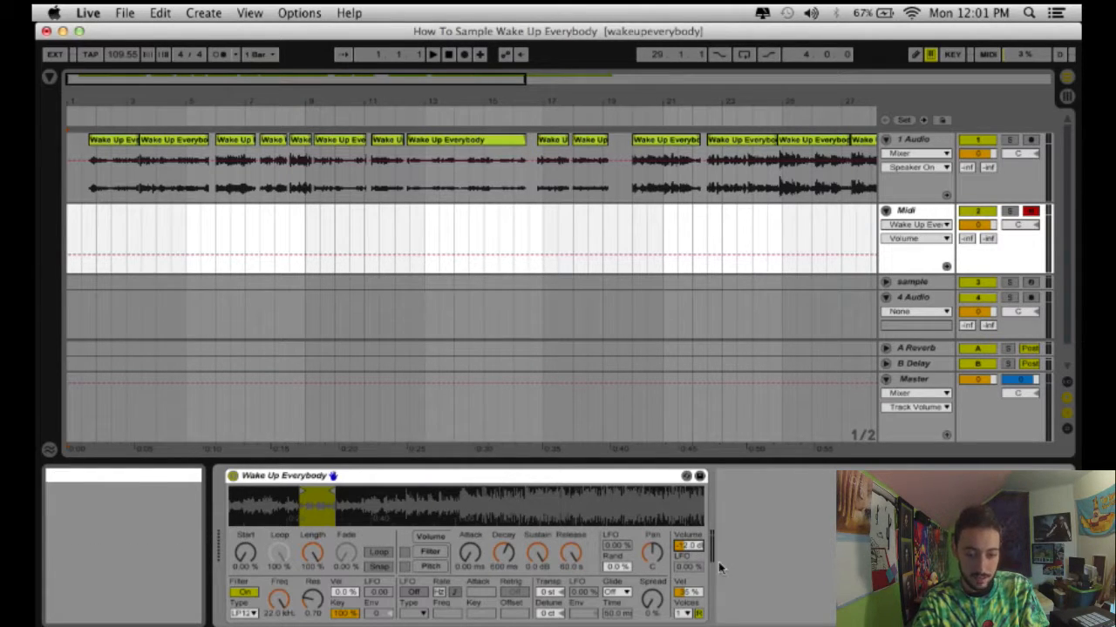
scroll(688, 549, "up", 2)
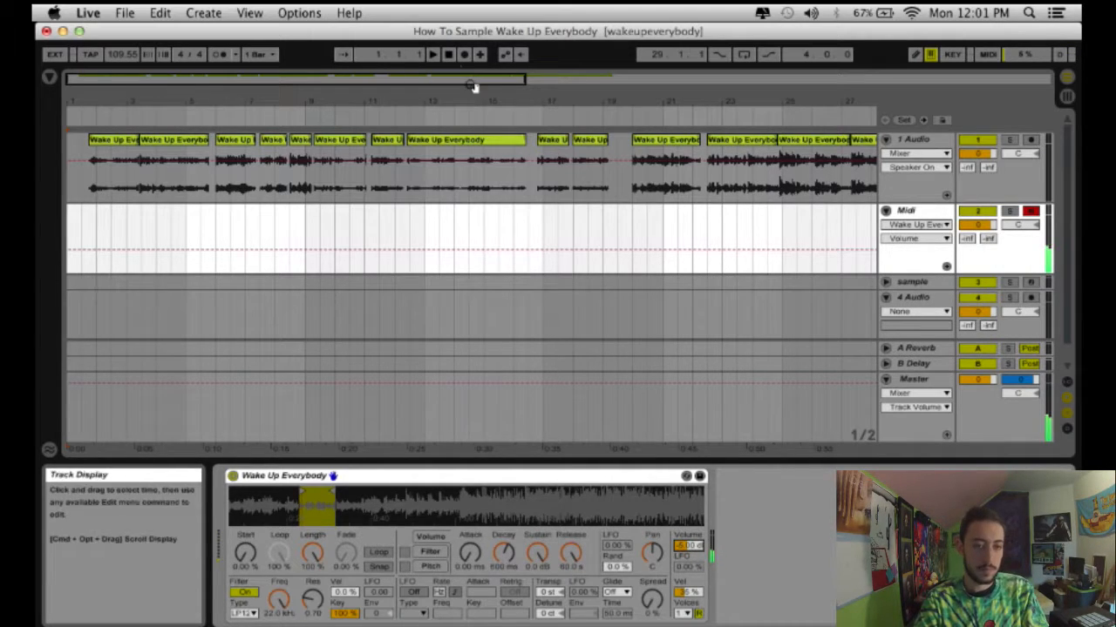
left_click(450, 56)
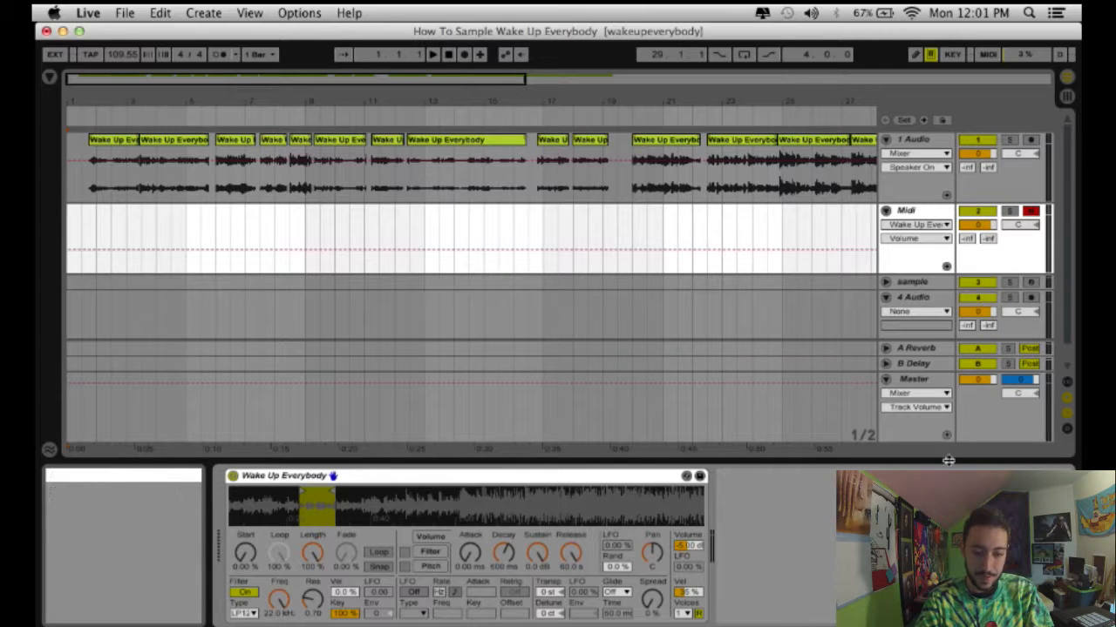
Step: Delete the Wake Up Everybody sample instrument from the Midi track and load an empty Drum Rack in its place
left_click(535, 475)
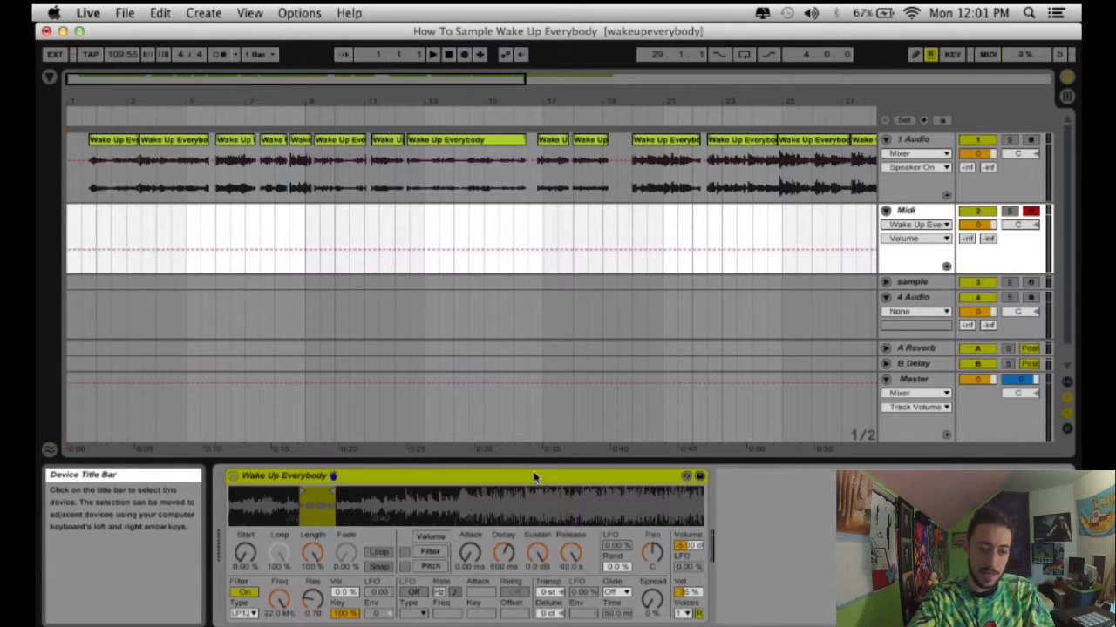
key("Delete")
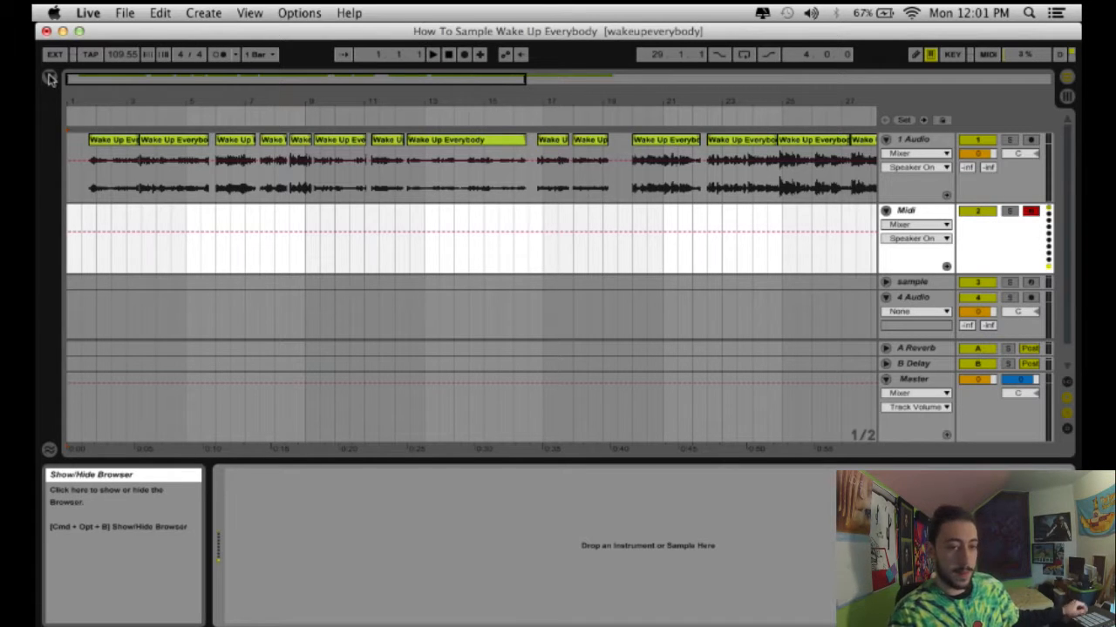
left_click(919, 225)
left_click(899, 249)
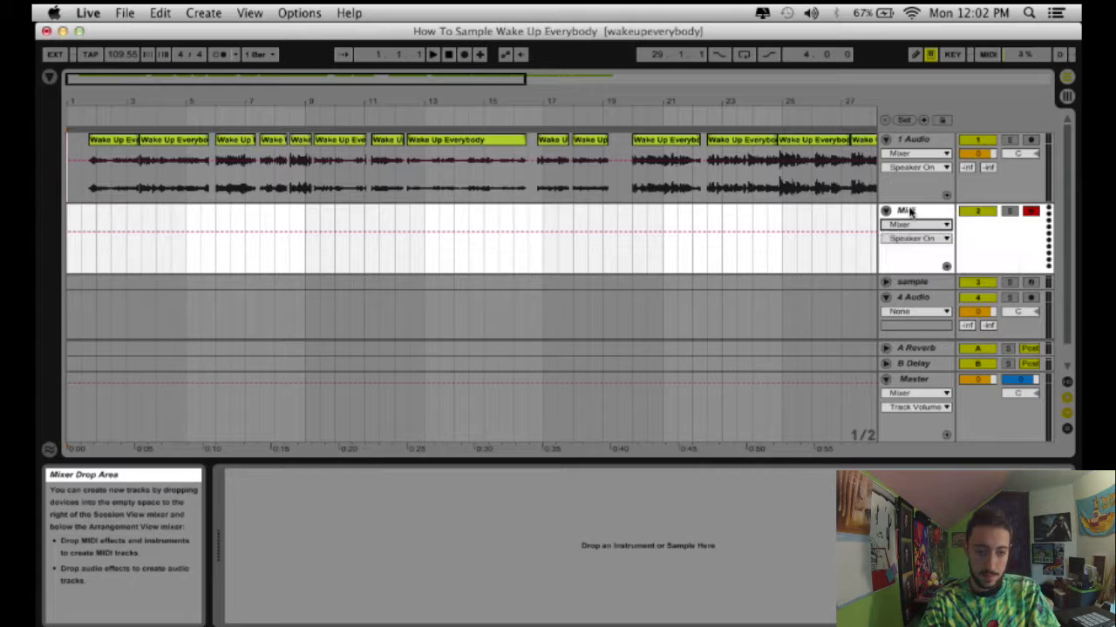
left_click(49, 78)
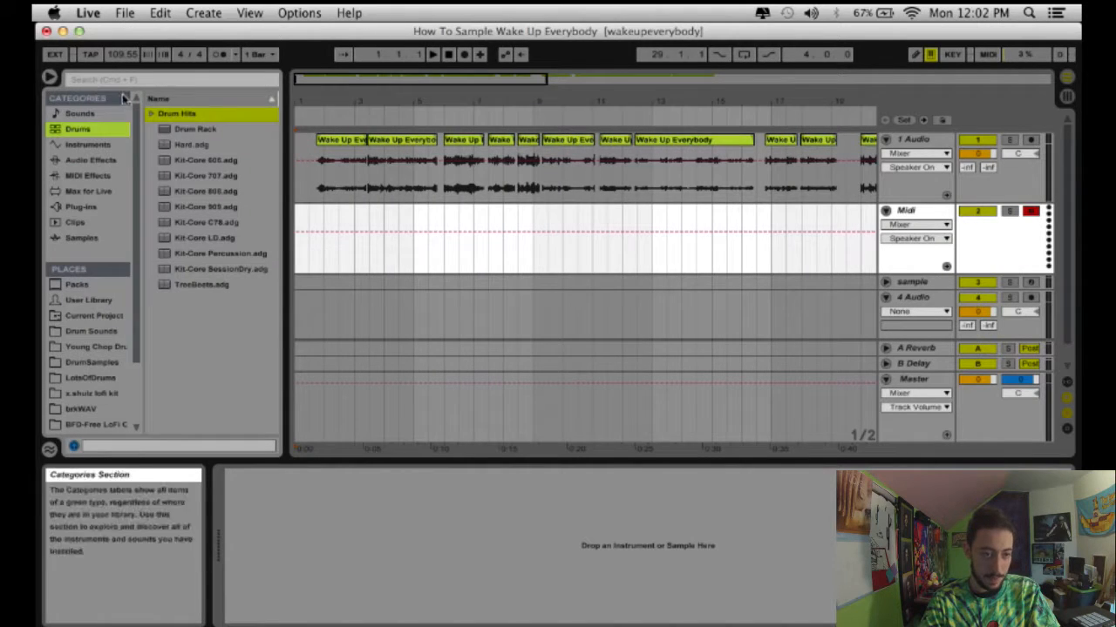
left_click(171, 130)
left_click_drag(499, 551, 499, 551)
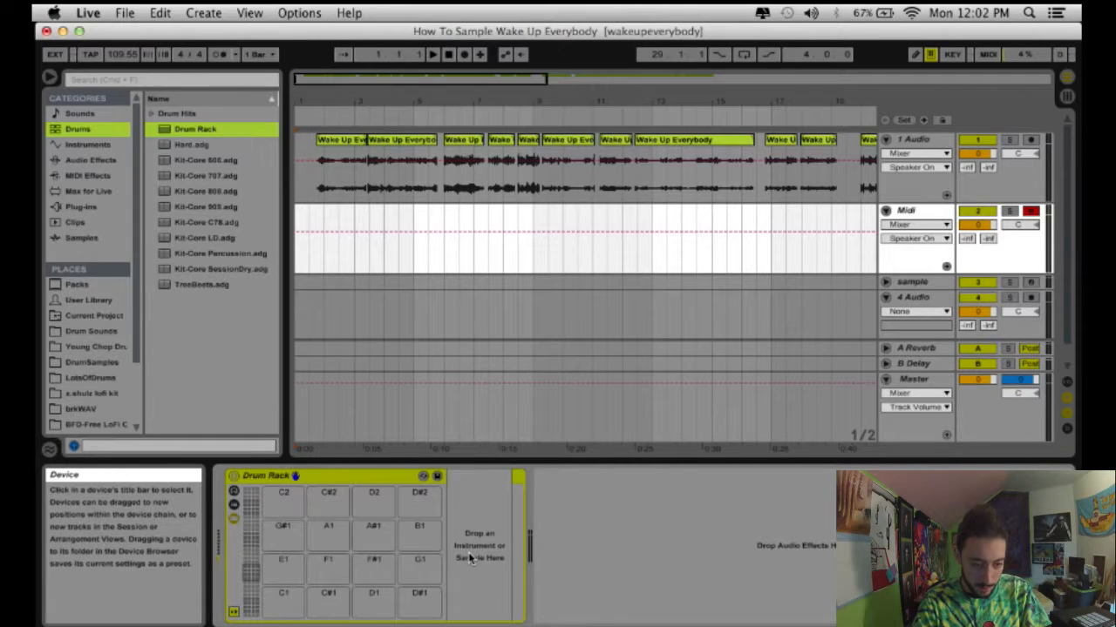
Step: Test the empty Drum Rack pads from C3 to E3 and return the pad view to the octave starting at C1
left_click(248, 562)
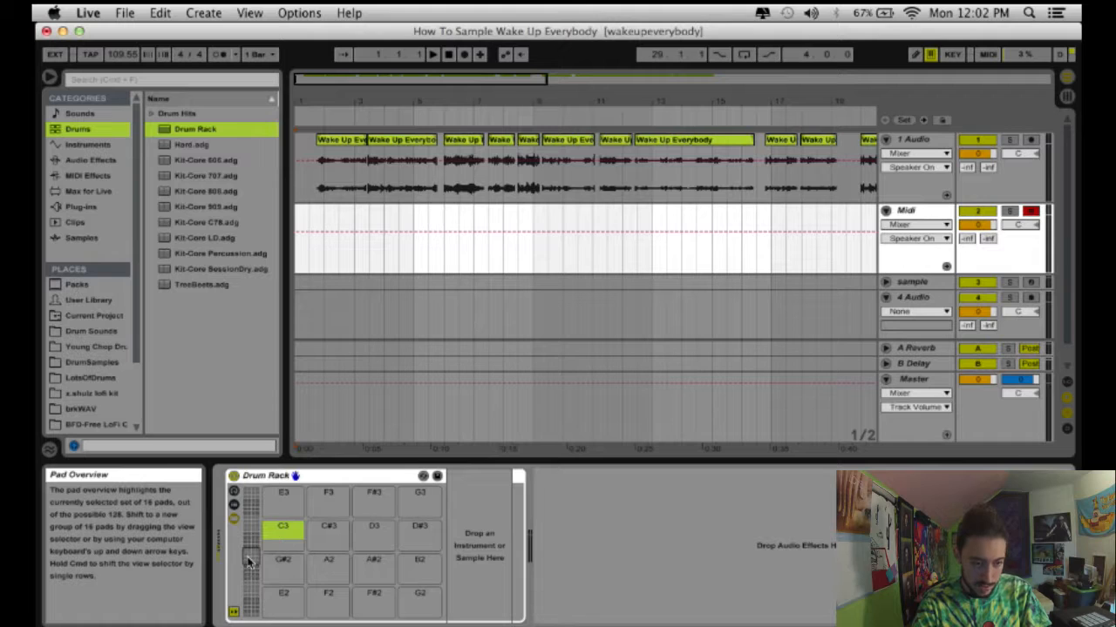
key("s")
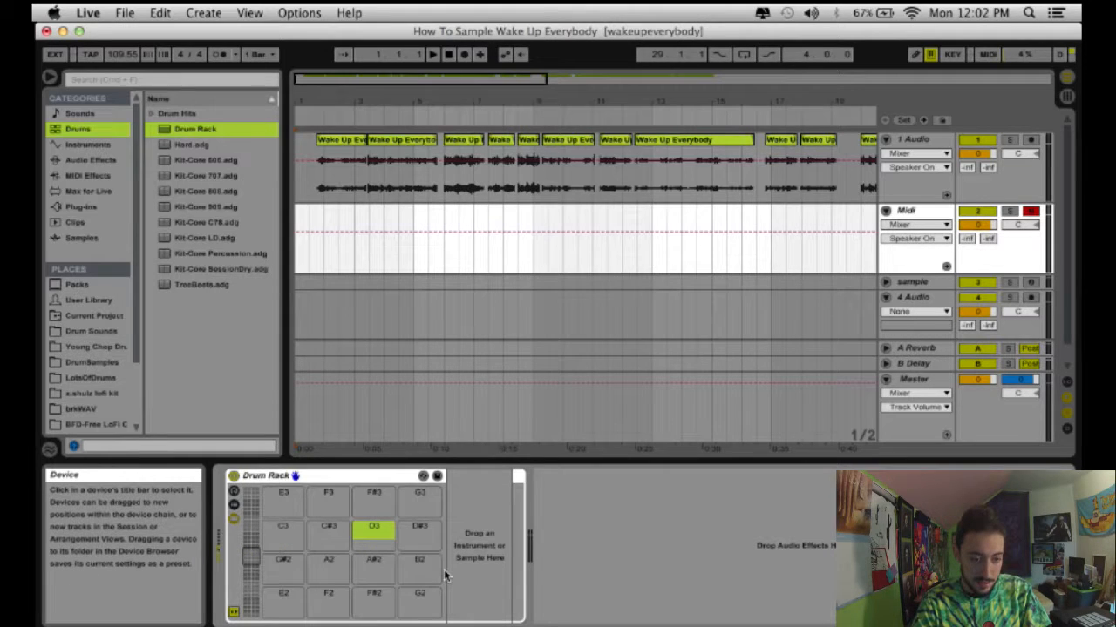
key("d")
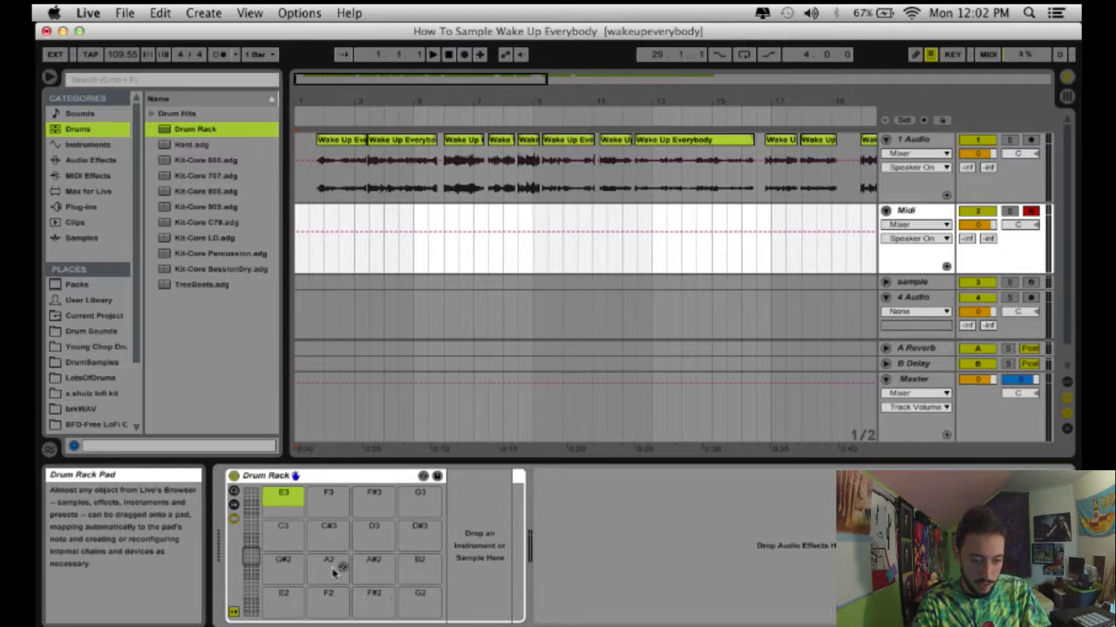
left_click(251, 576)
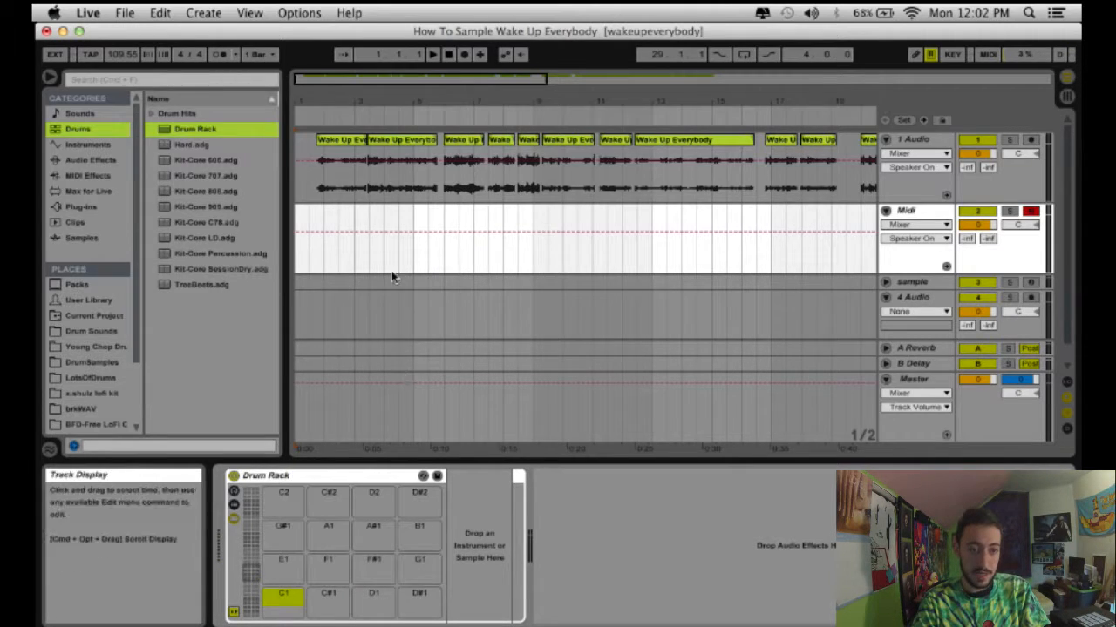
Step: Audition the slice spanning about bars 20 to 22 and load it onto the Drum Rack's C1 pad
scroll(726, 143, "right", 5)
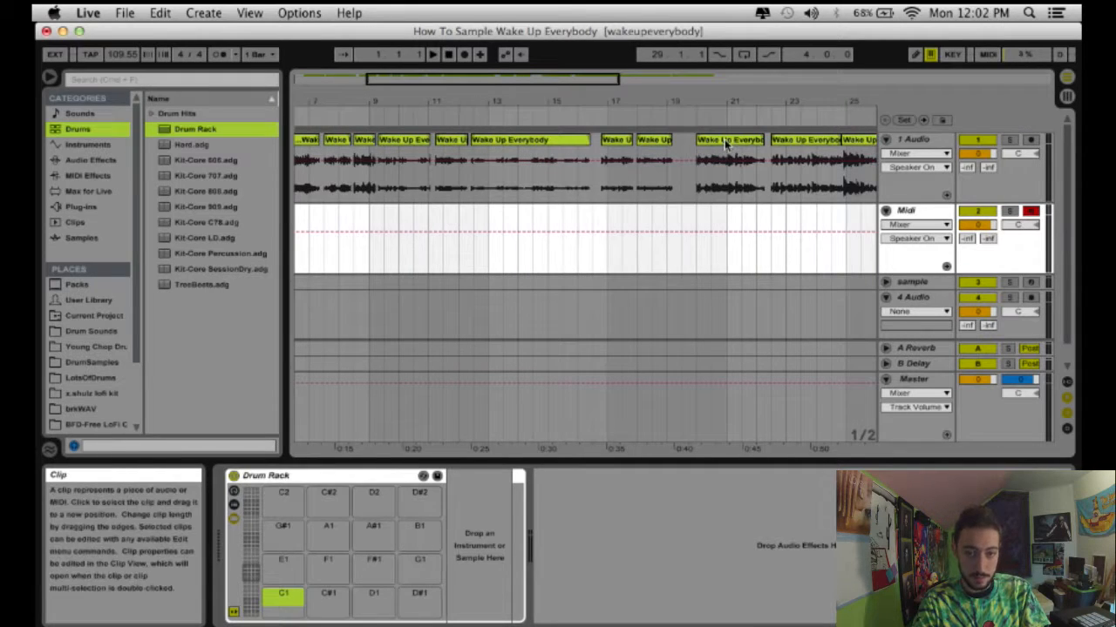
left_click(726, 144)
key("space")
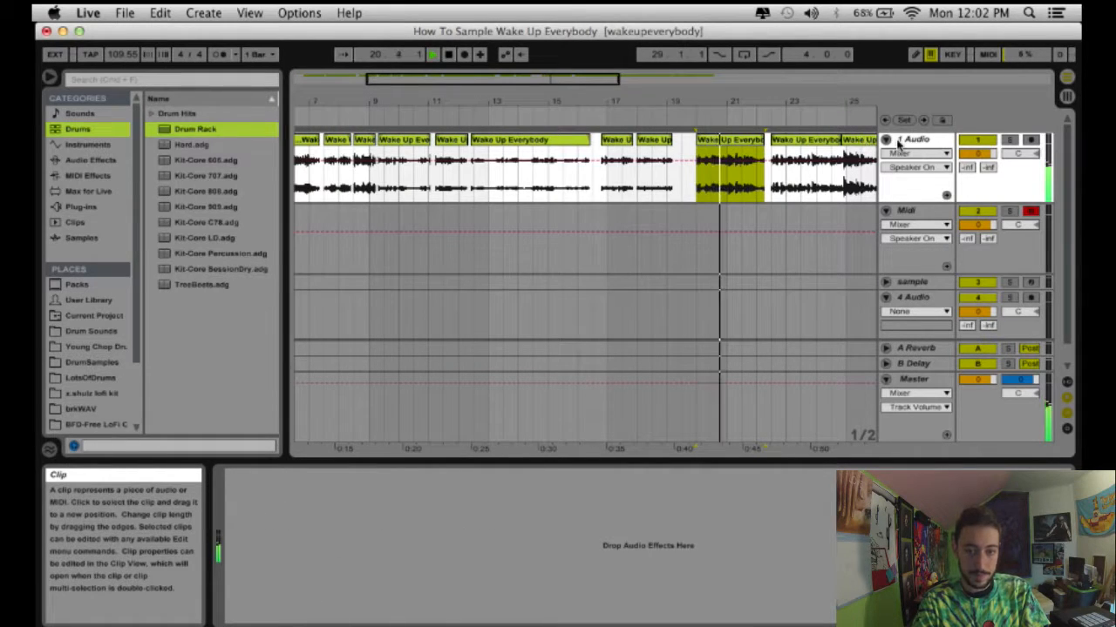
left_click(906, 210)
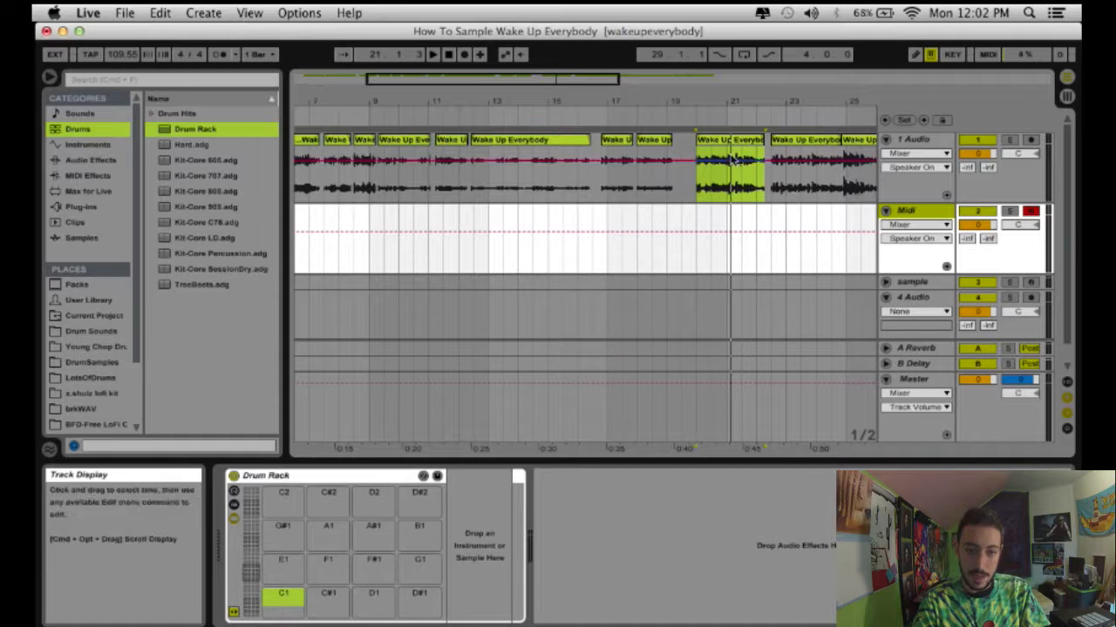
left_click_drag(729, 142, 282, 598)
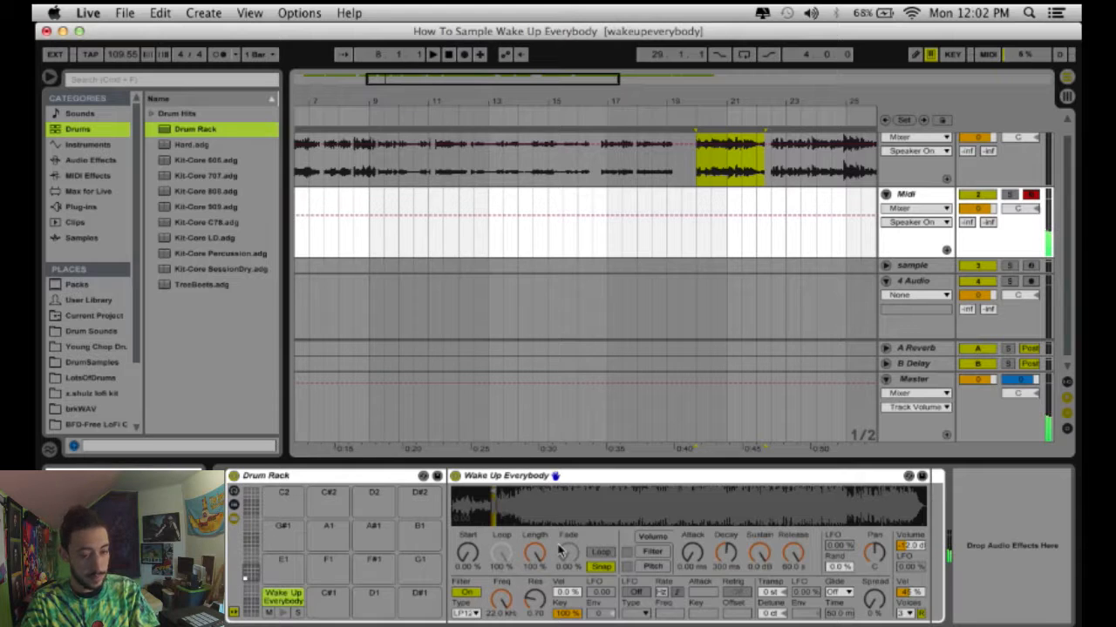
left_click(449, 55)
left_click(450, 55)
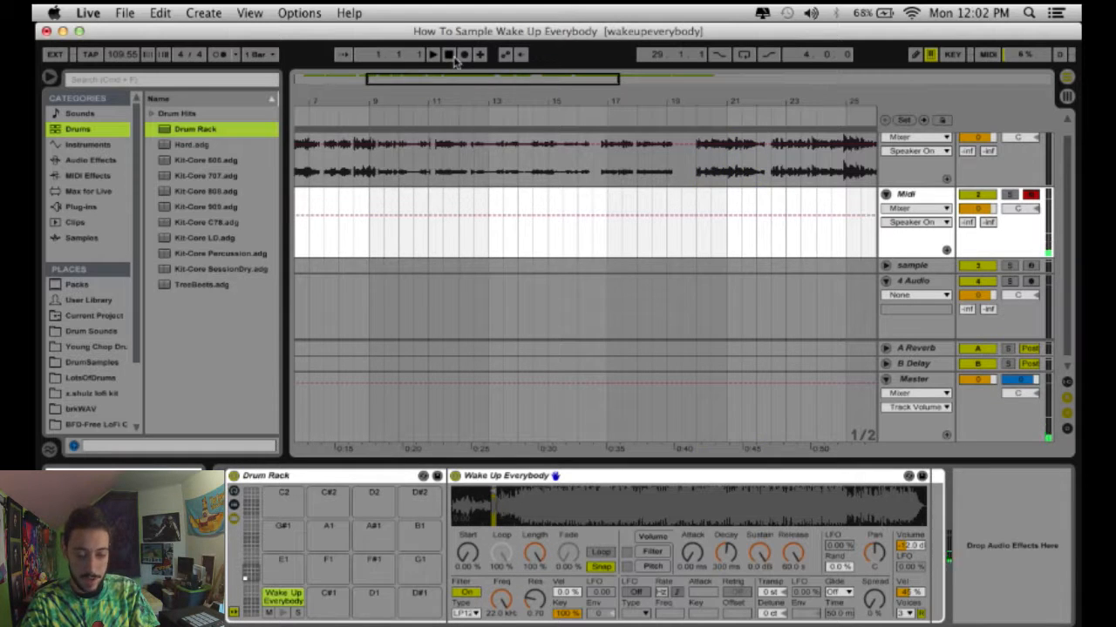
Step: Set the C1 pad sample's release to 60.0 s and its voices to 1, and raise its volume
left_click(798, 566)
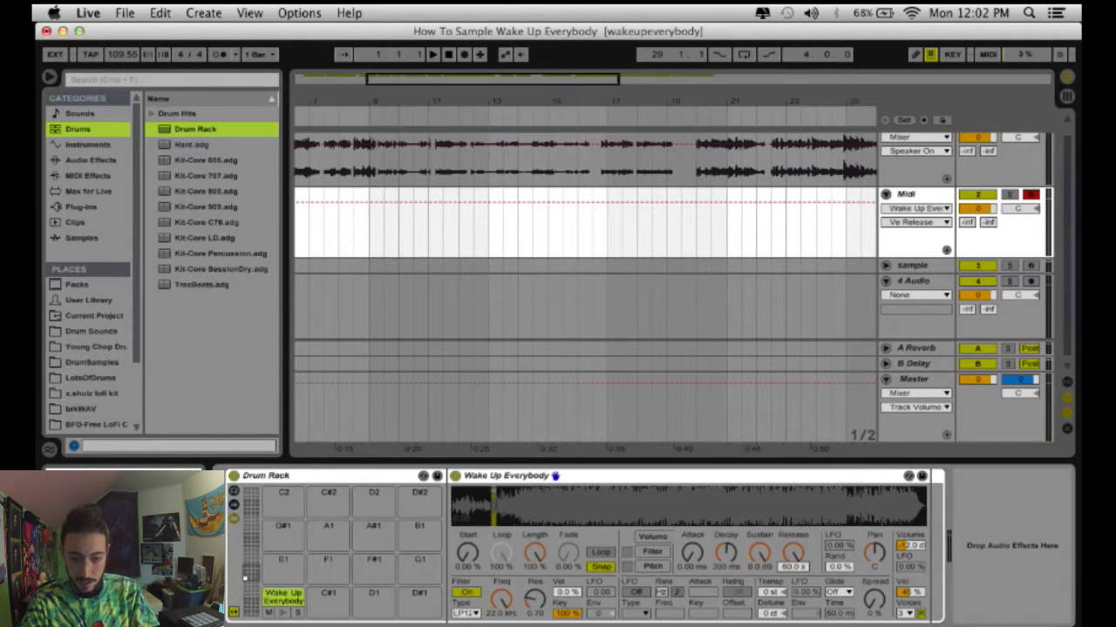
left_click(909, 616)
left_click(908, 433)
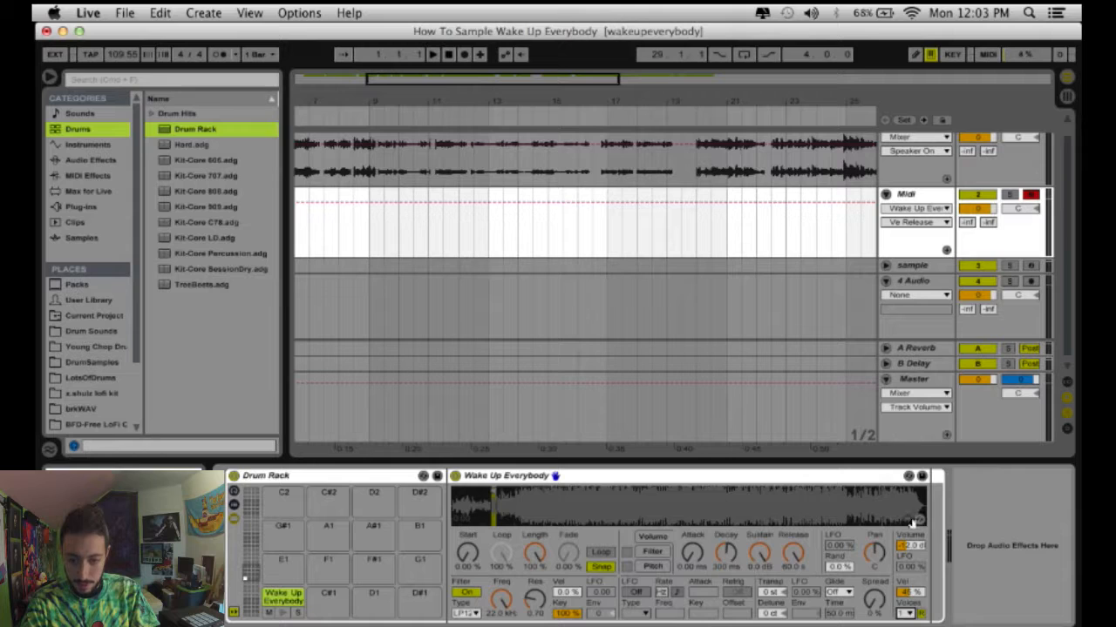
left_click(911, 546)
left_click_drag(911, 547, 912, 541)
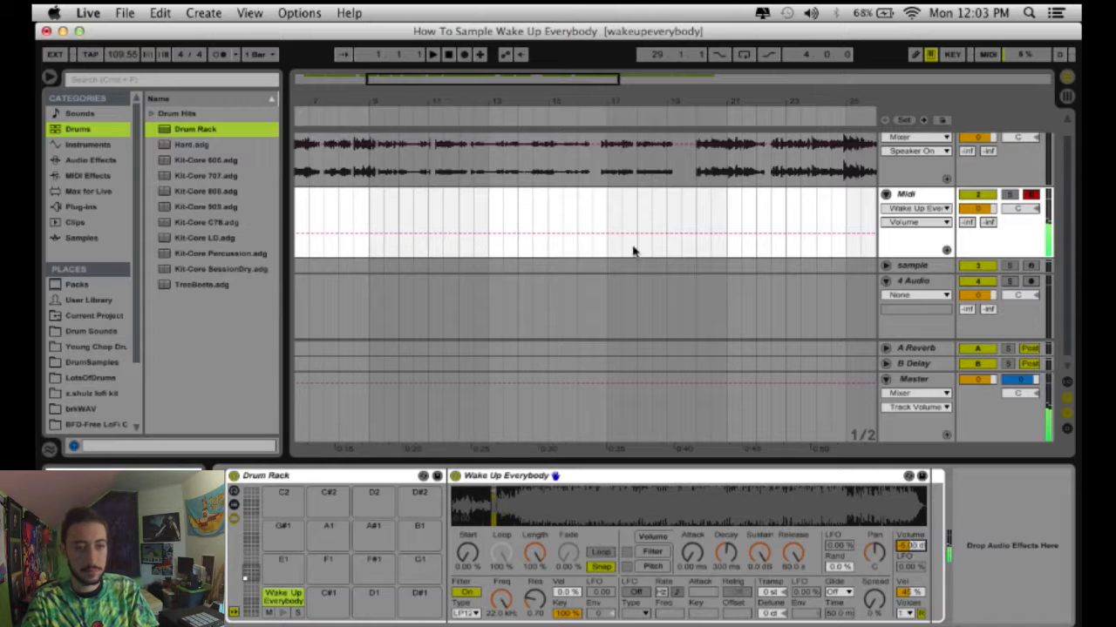
left_click(449, 55)
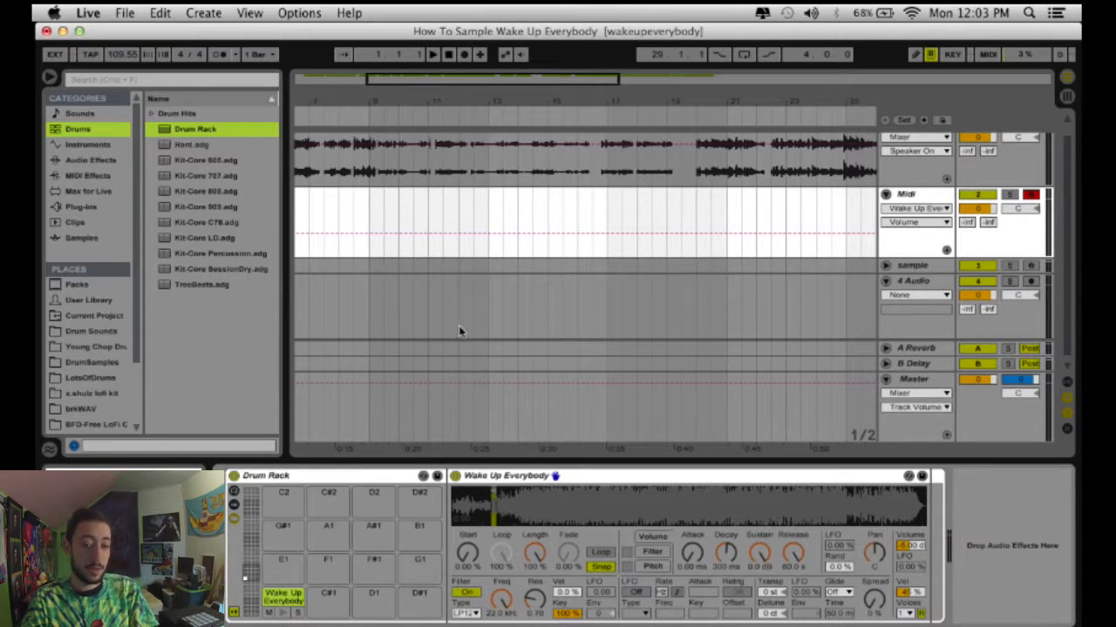
Step: Transpose the C1 pad sample to +3 st and stop the test playback
left_click(773, 595)
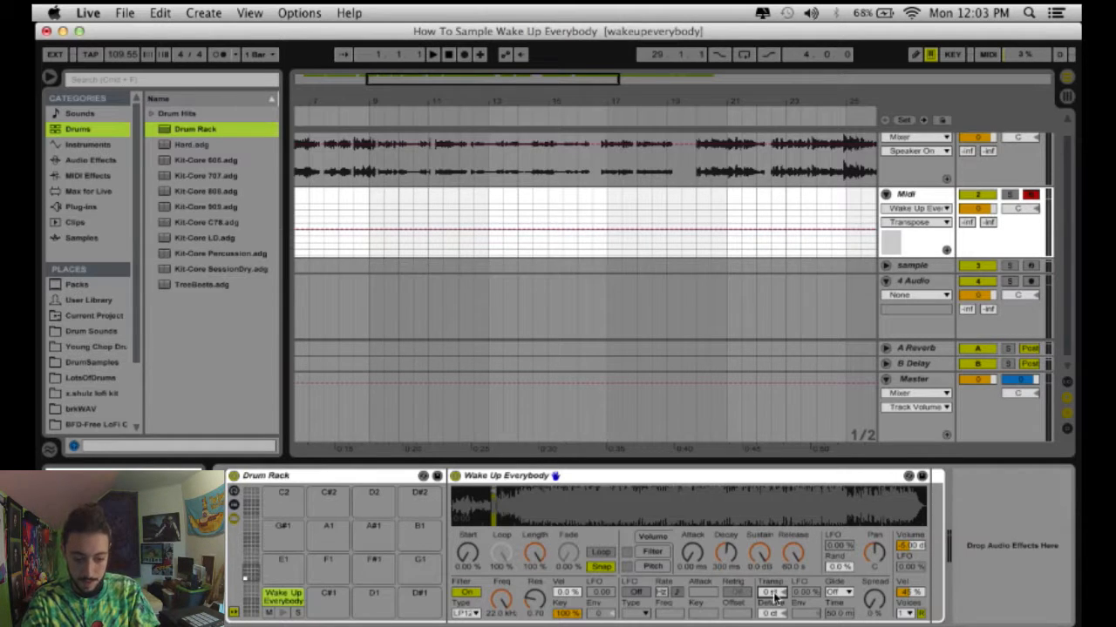
key("Return")
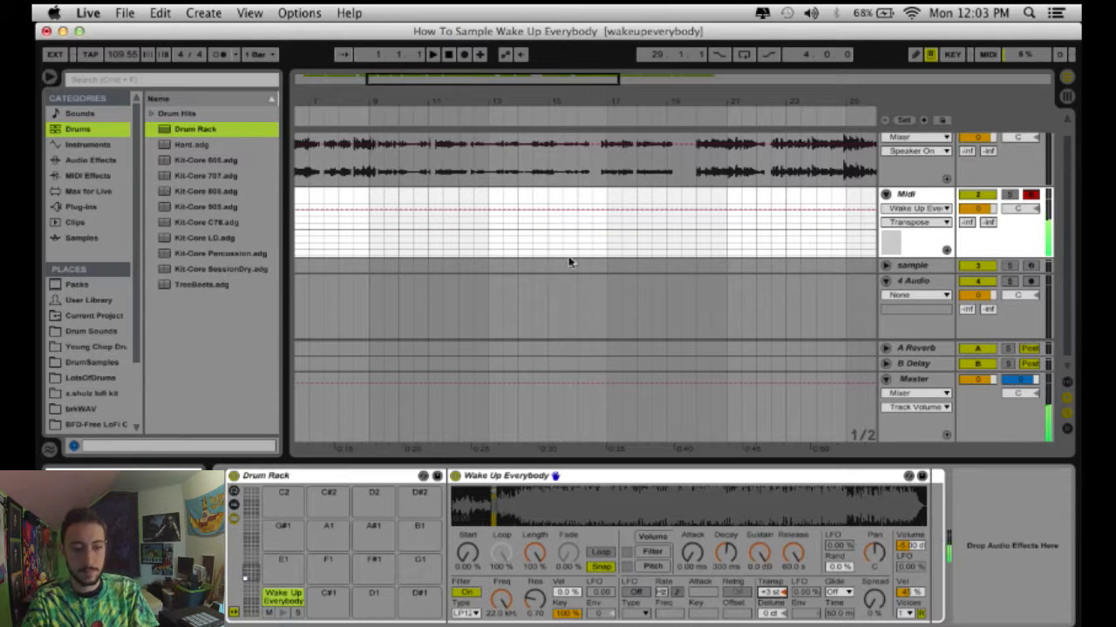
left_click(450, 56)
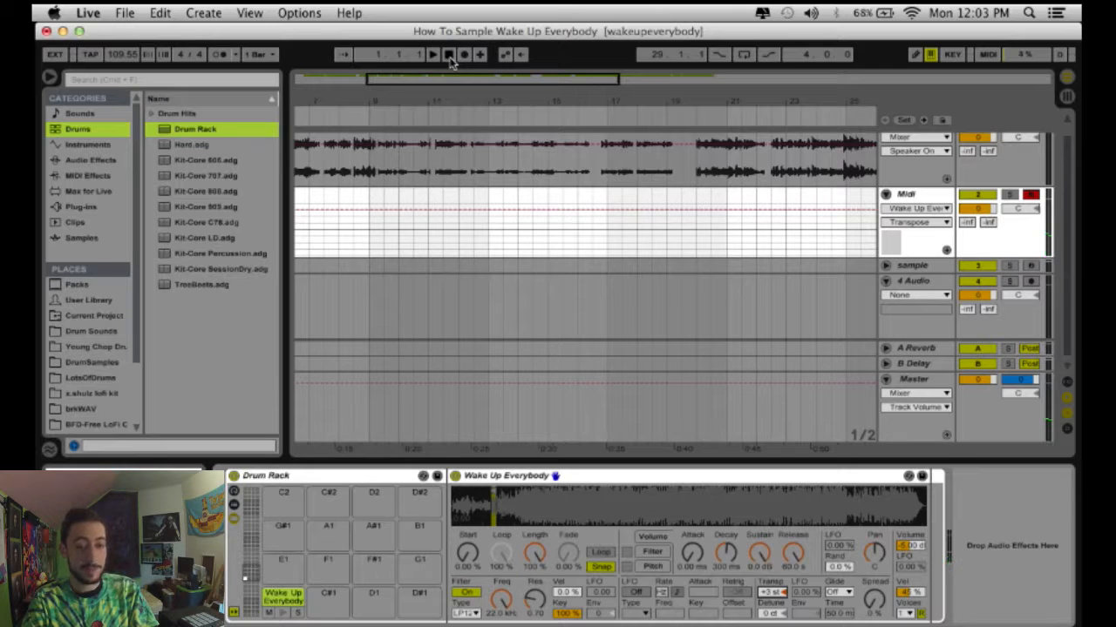
Step: Load the next slice, spanning about bars 22 to 25, onto the Drum Rack's C#1 pad
left_click_drag(497, 504, 498, 566)
scroll(683, 298, "up", 1)
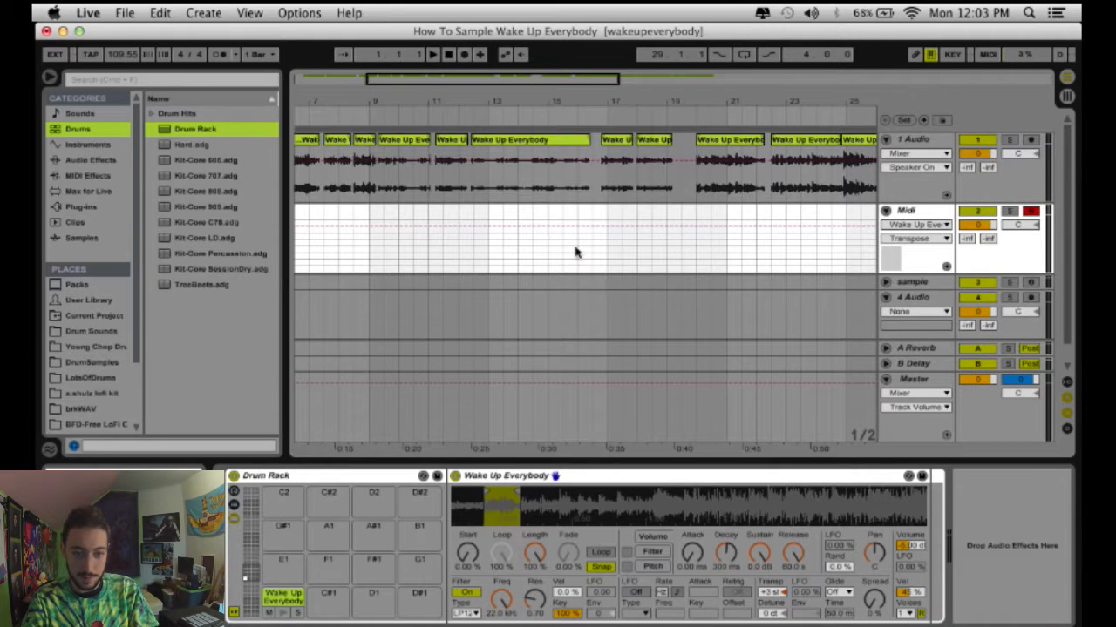
scroll(575, 253, "right", 6)
left_click_drag(653, 139, 322, 608)
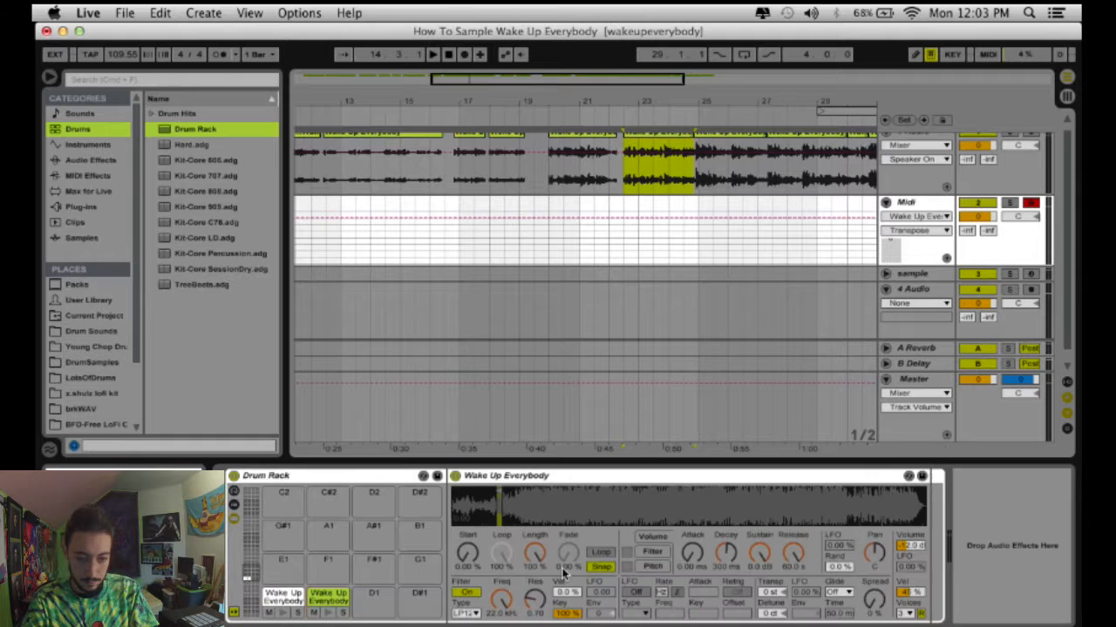
Step: Set the C#1 pad sample to 1 voice and +3 st transposition with a raised volume, and test its playback
key("space")
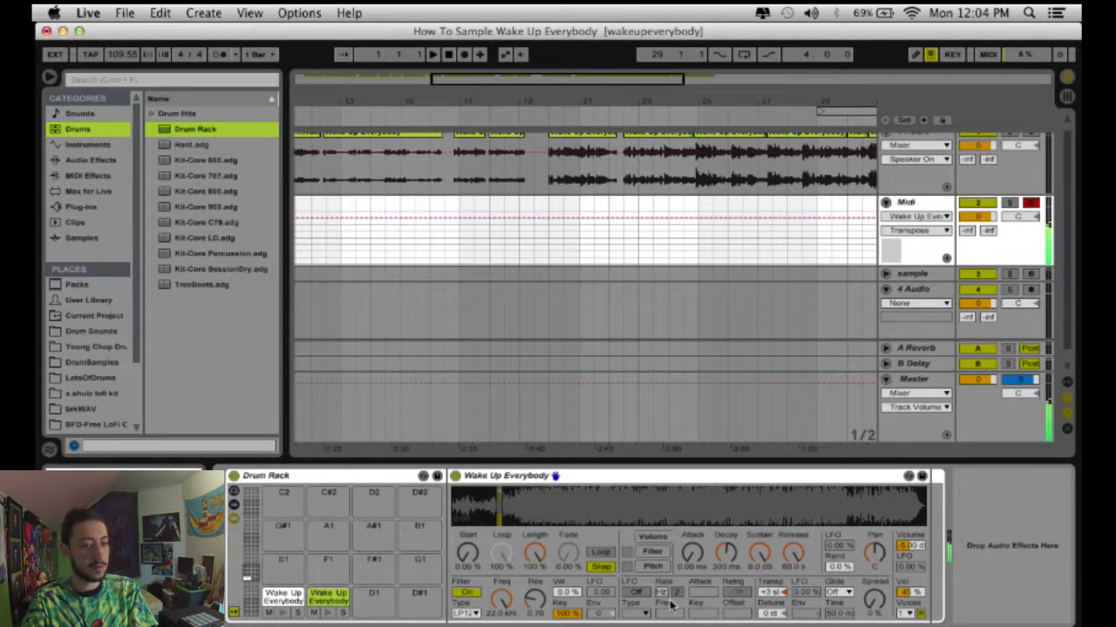
left_click(451, 57)
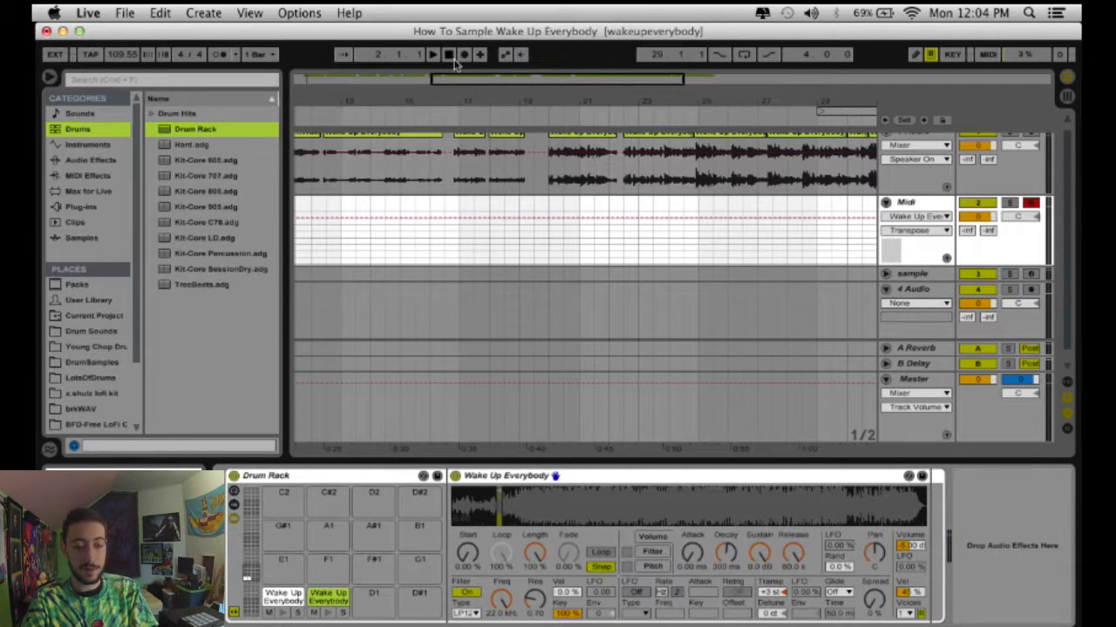
left_click(908, 614)
left_click(908, 433)
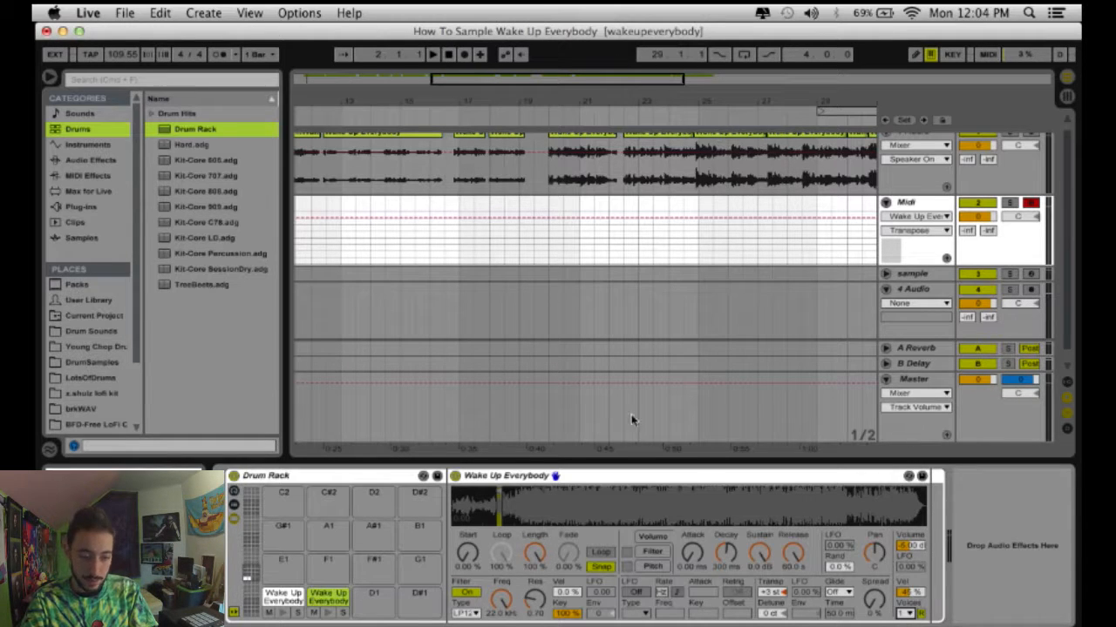
Step: Show the Drum Rack's chain list with its input and output settings, and assign both chains to choke group 1
left_click(234, 510)
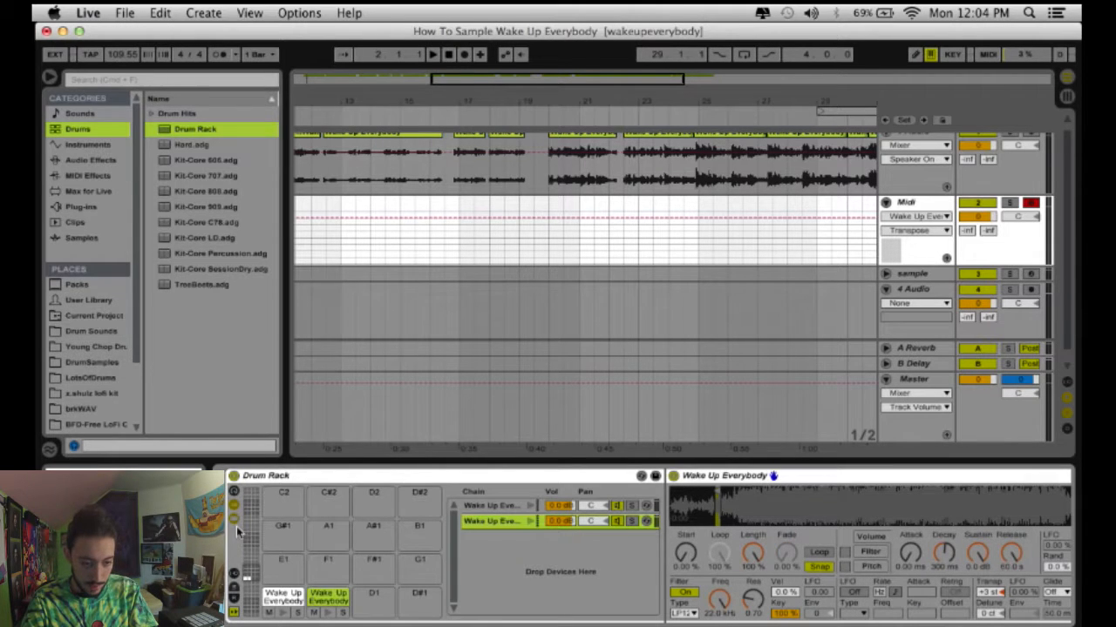
left_click(234, 575)
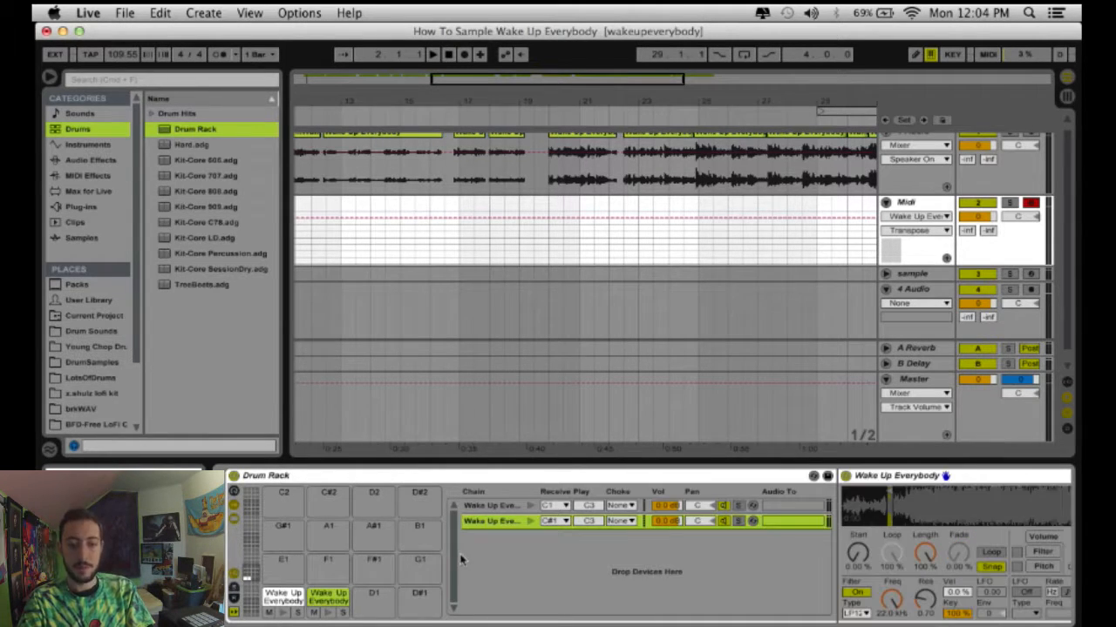
left_click(624, 507)
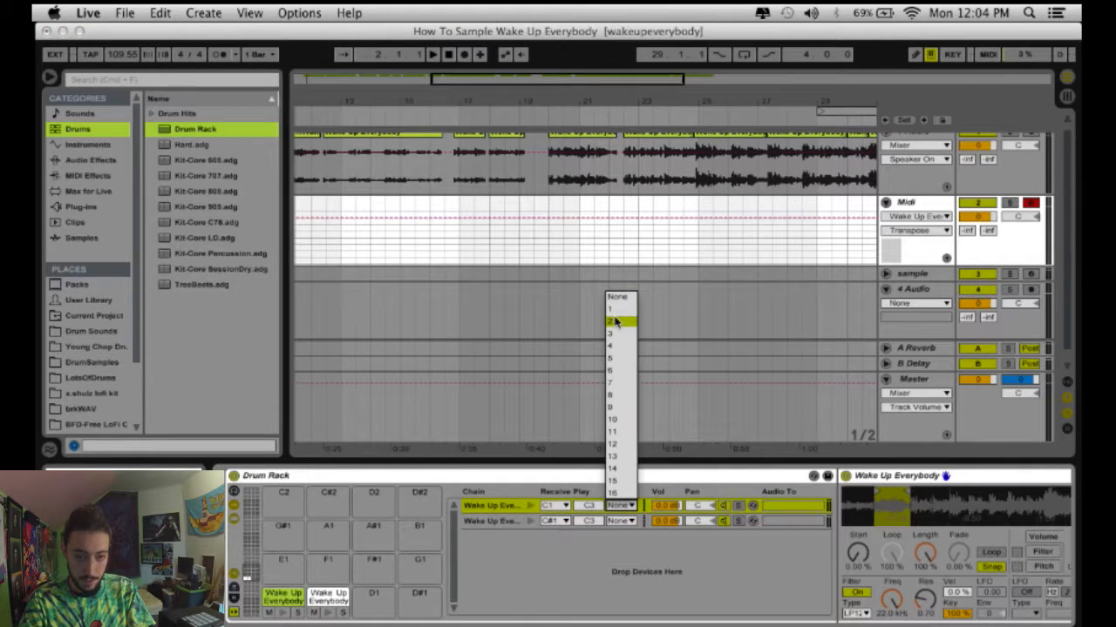
left_click(614, 314)
left_click(619, 521)
left_click(613, 330)
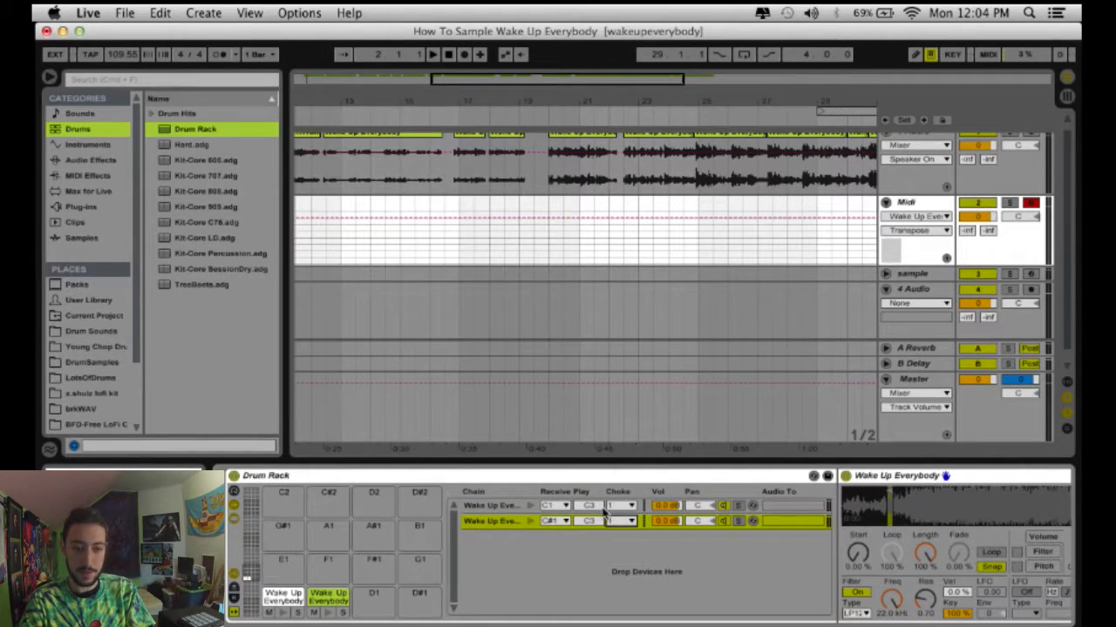
Step: Select the C1 pad's chain and test the slice pads to check that choke group 1 cuts off the other slice
left_click(500, 507)
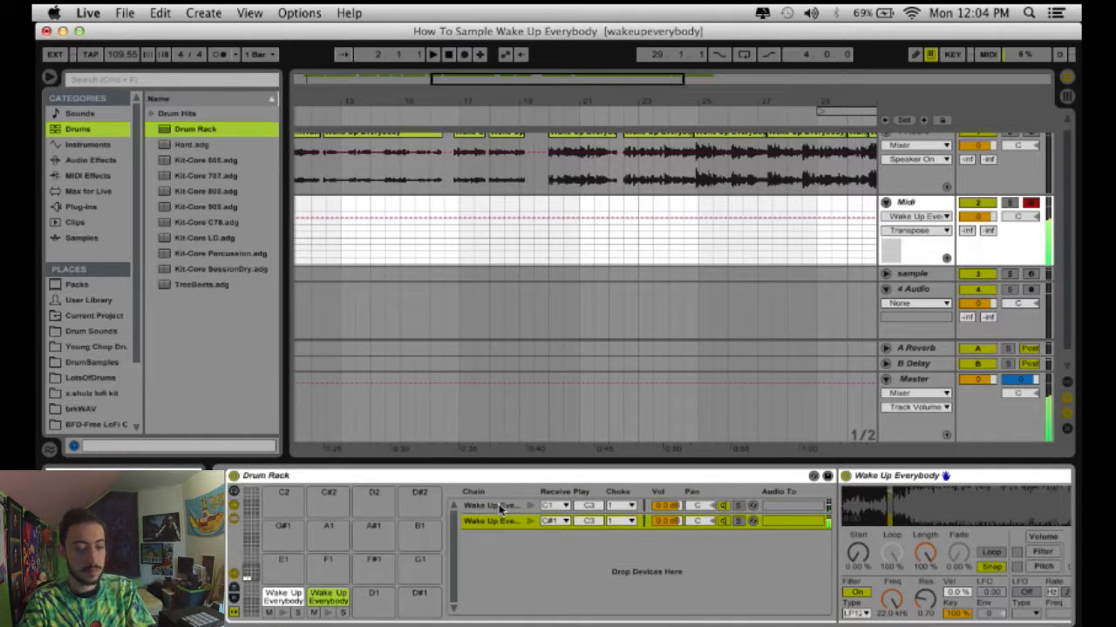
key("space")
key("space")
left_click(619, 507)
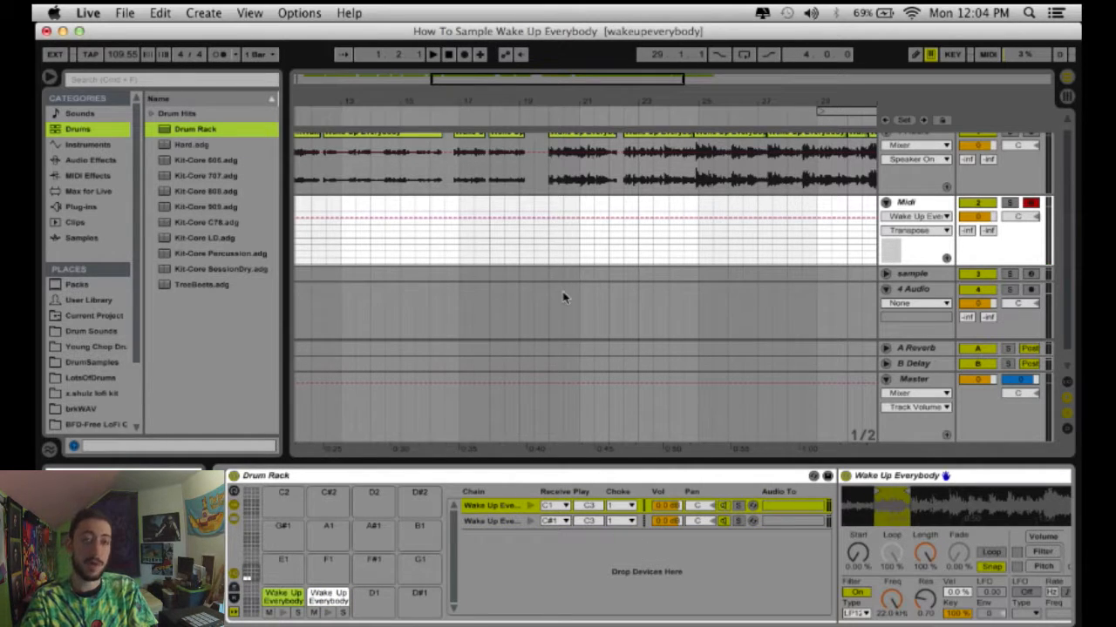
left_click(372, 602)
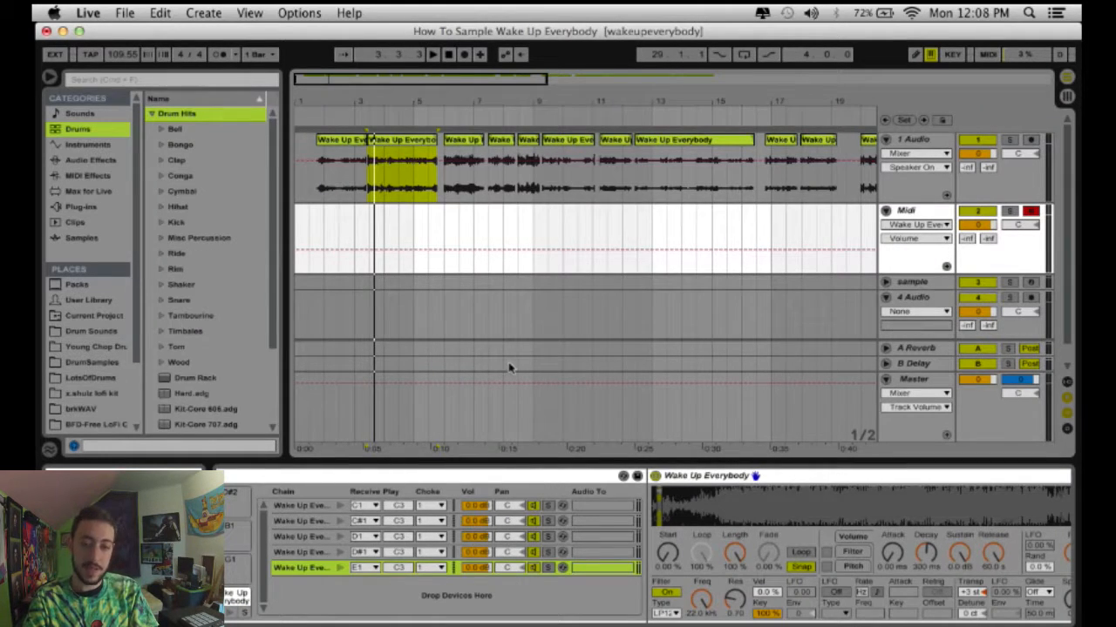
Step: Mute and fold the 1 Audio track, and hide the browser to widen the arrangement
left_click(977, 141)
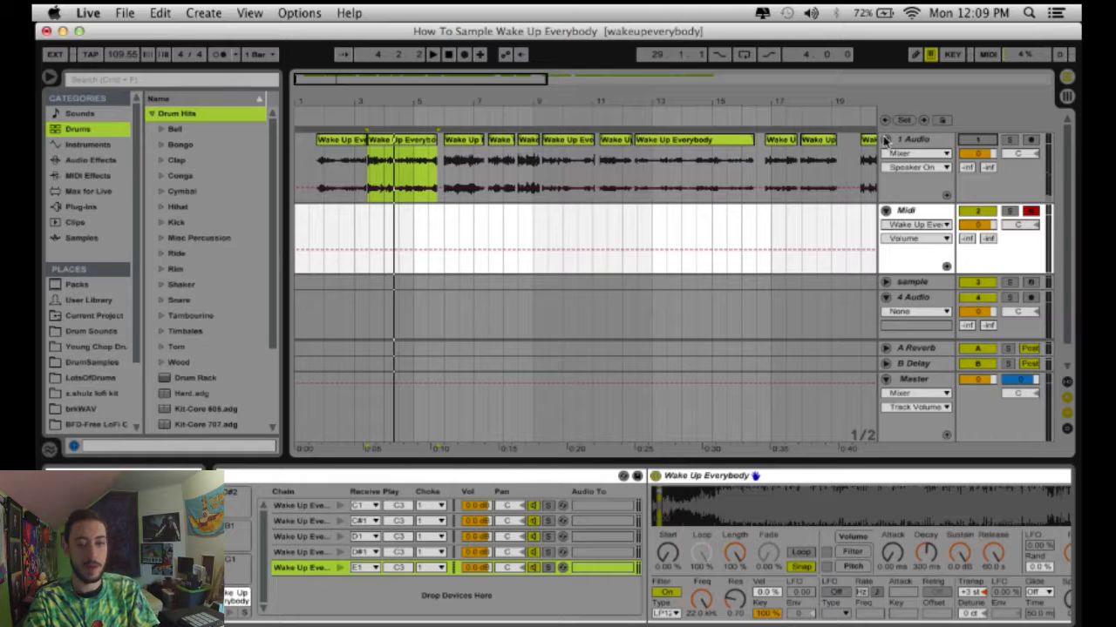
left_click(885, 139)
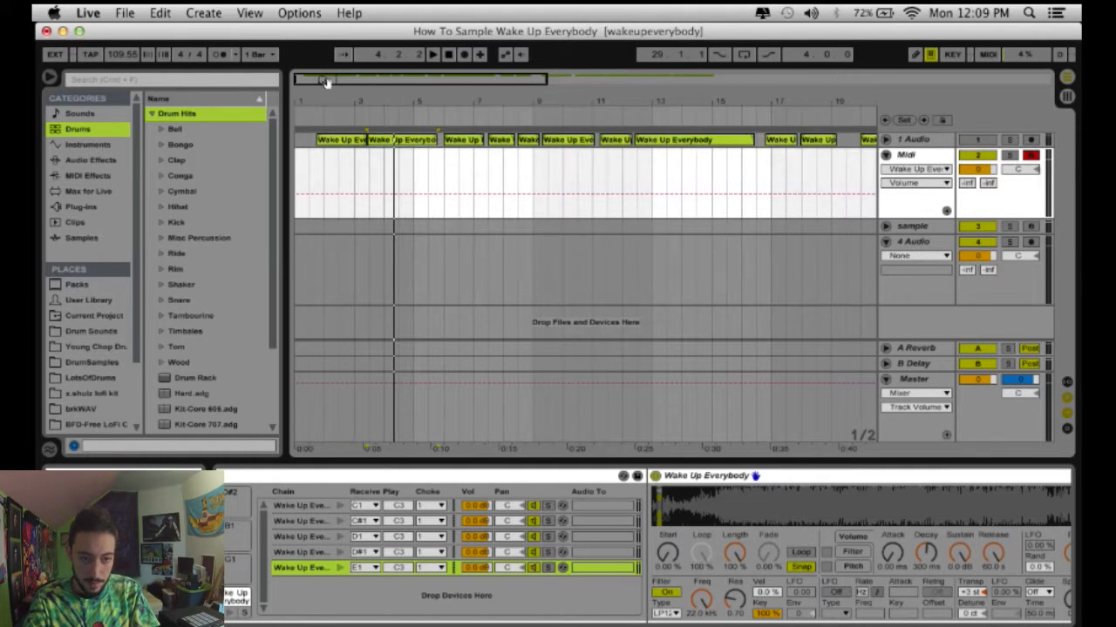
left_click_drag(324, 84, 338, 81)
left_click(49, 77)
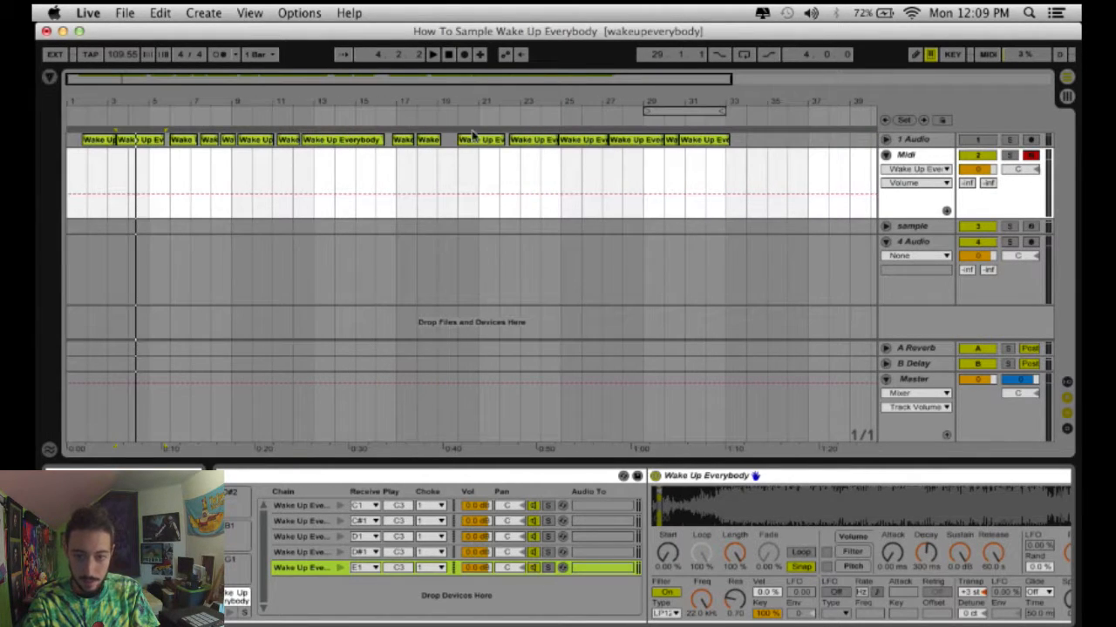
Step: Show the Midi track's Drum Rack pads, test the loaded slices, and stop the playback
left_click(909, 158)
left_click(523, 617)
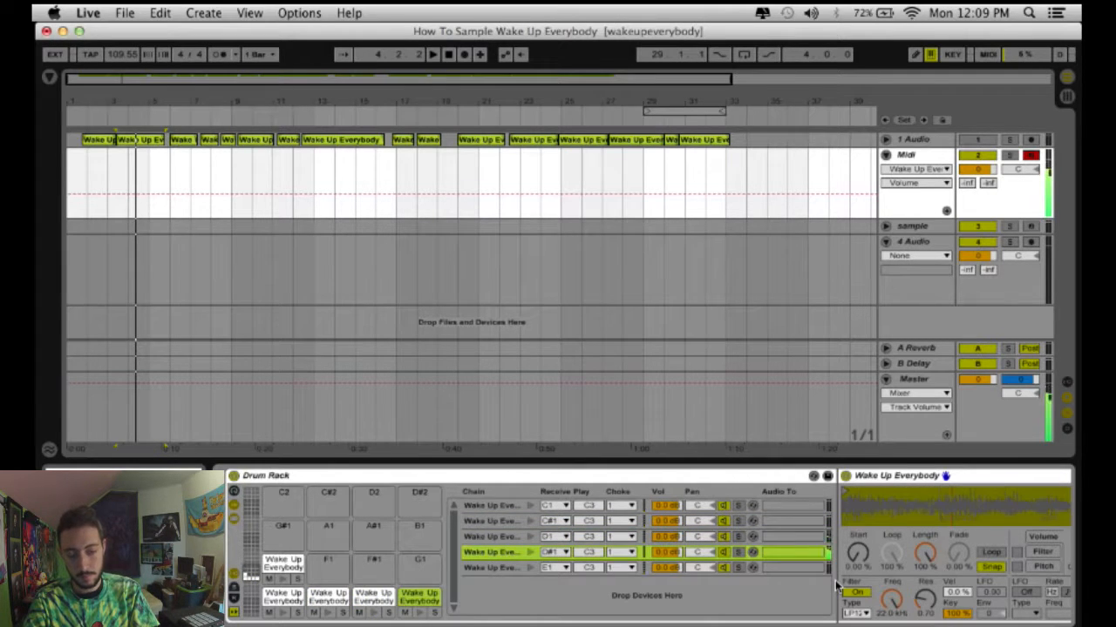
left_click(449, 55)
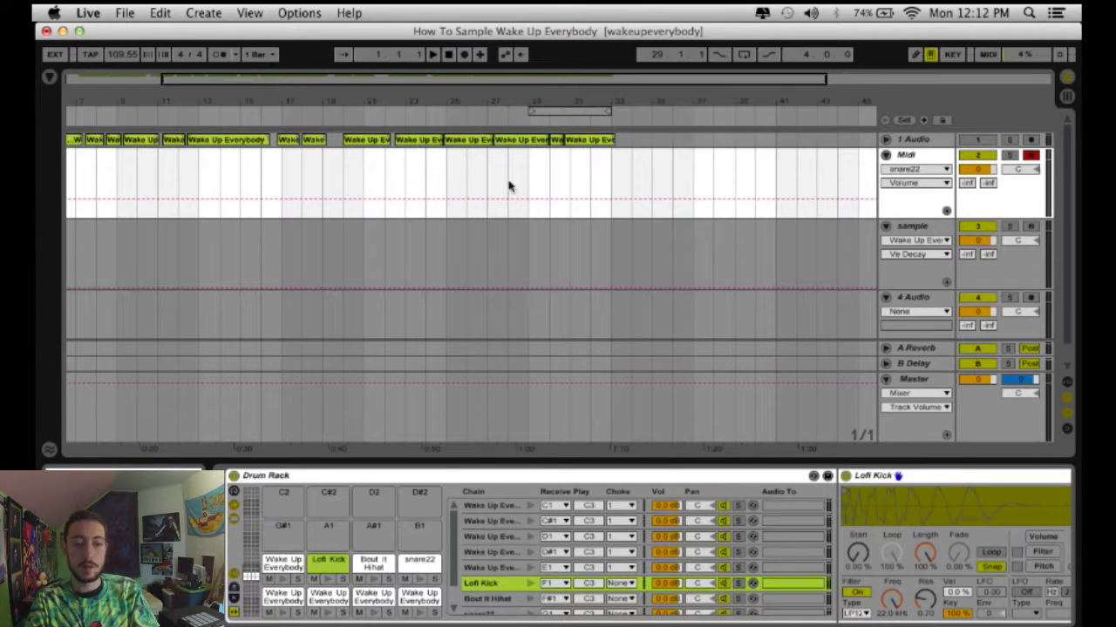
Step: Audition the E1 slice, Lofi Kick, Bout It Hihat and snare22 pads in the Drum Rack
left_click(286, 599)
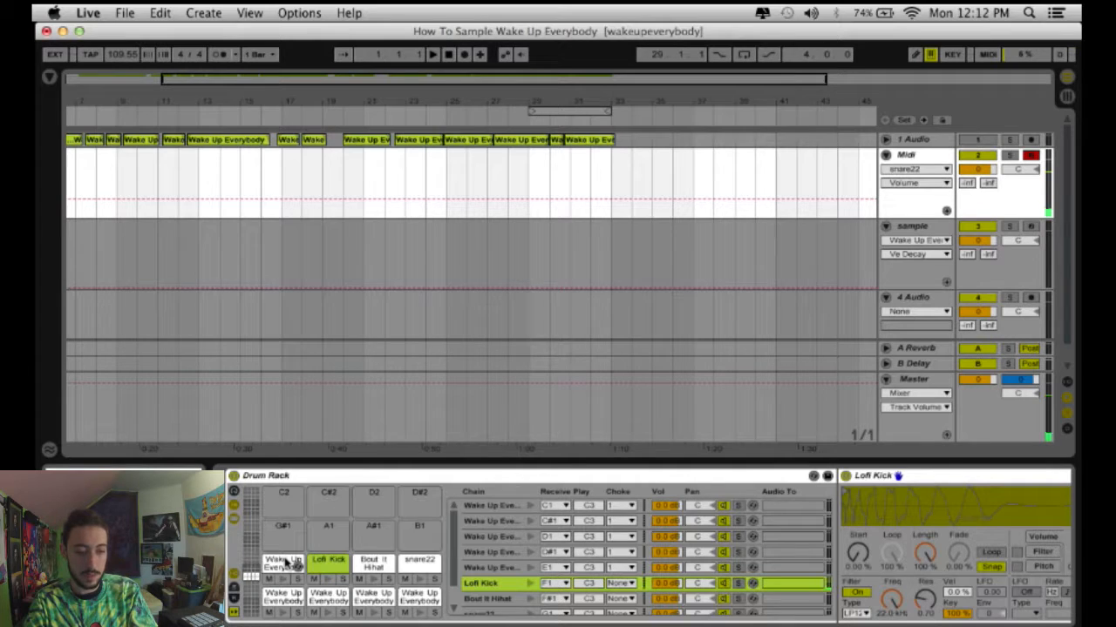
left_click(288, 562)
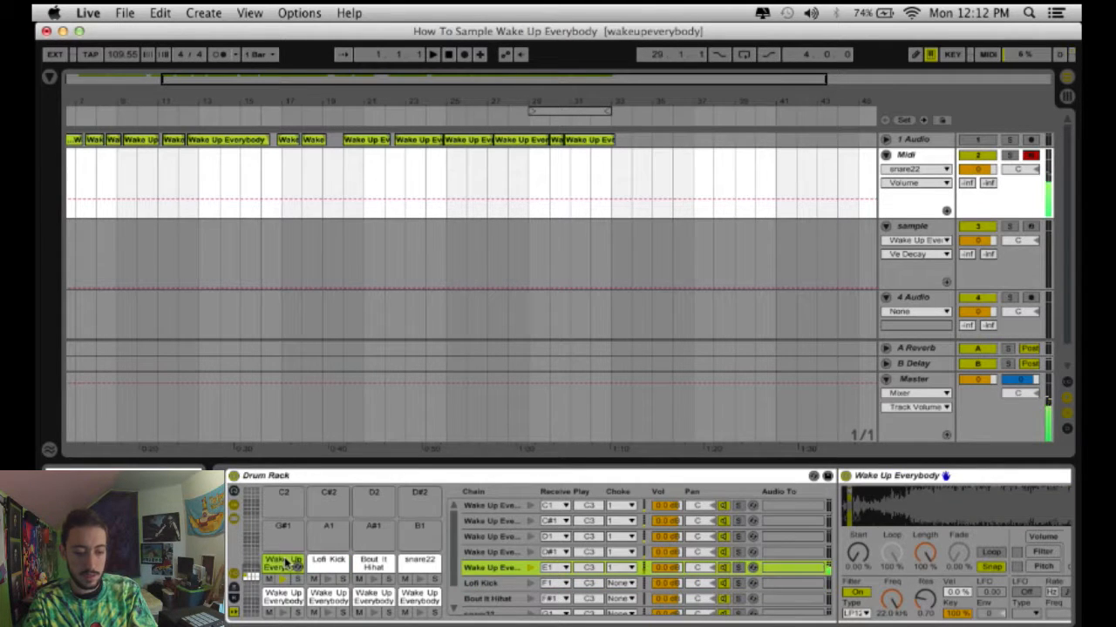
left_click(339, 564)
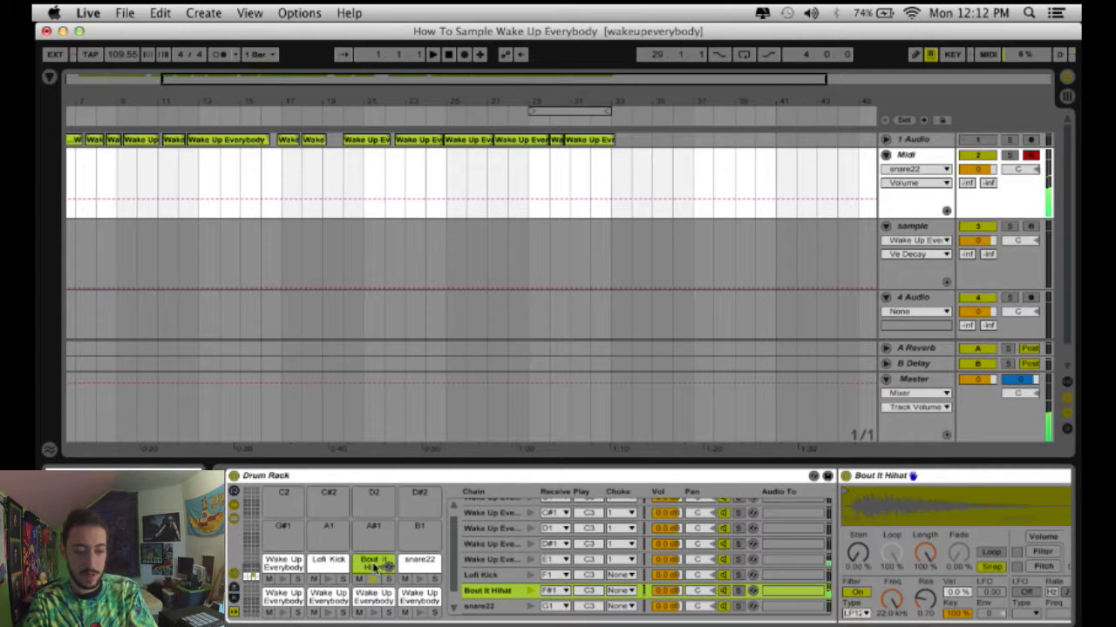
left_click(415, 564)
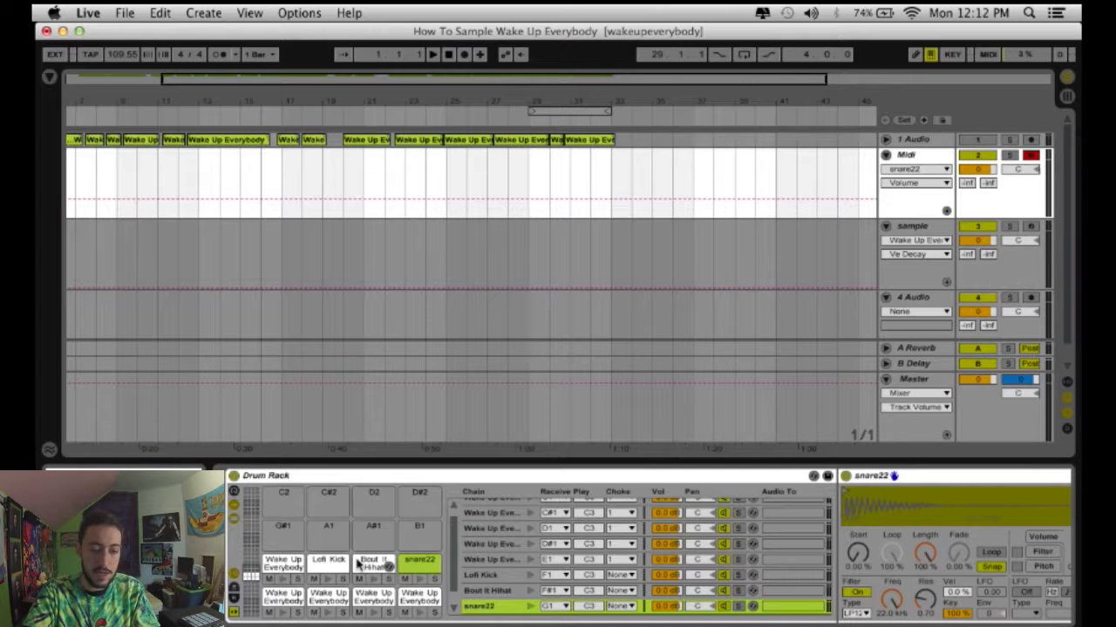
Step: Move the Lofi Kick to the B1 pad and snare22 to the C2 pad of the Drum Rack
key("Up")
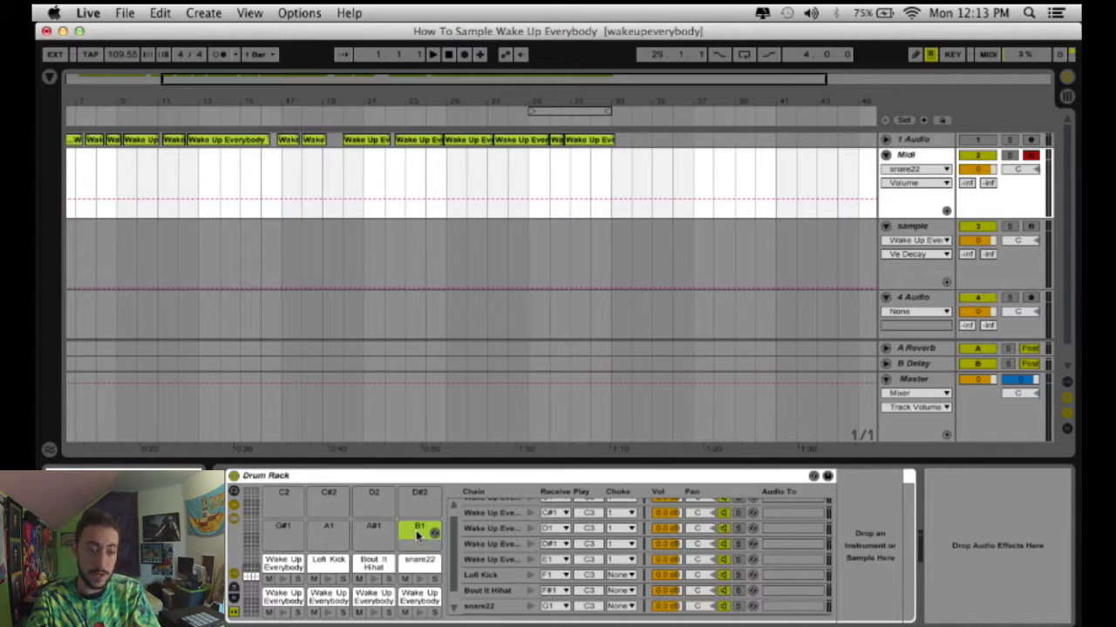
left_click_drag(328, 565, 413, 536)
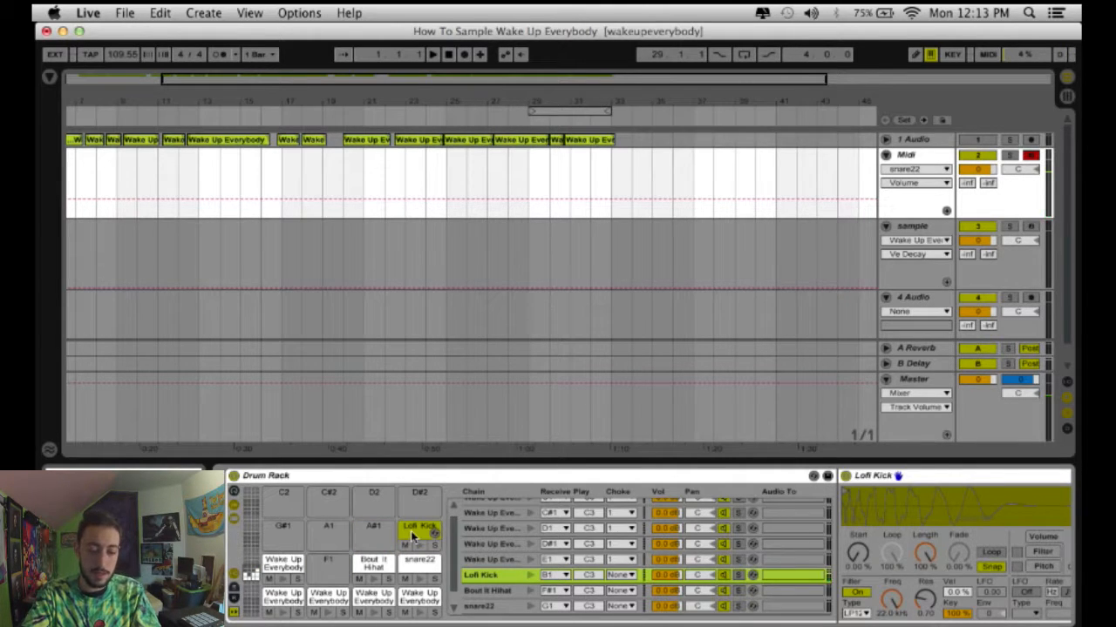
key("k")
left_click_drag(423, 562, 276, 493)
Step: Test the moved kick and snare by playing their pads alternately
key("j")
key("k")
key("j")
key("k")
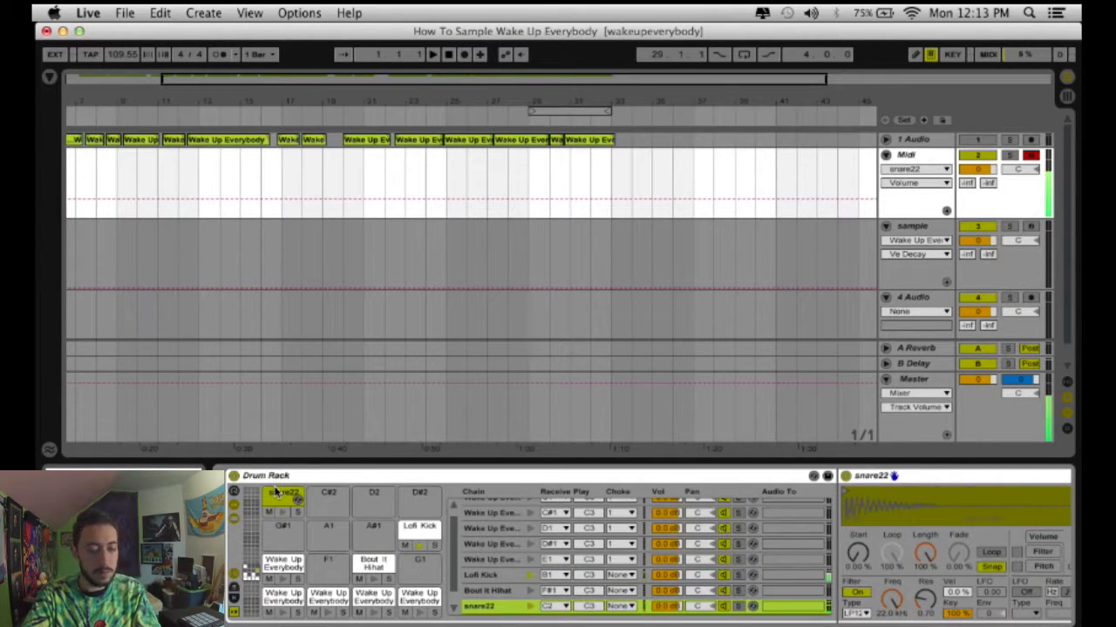
key("j")
key("k")
key("j")
key("k")
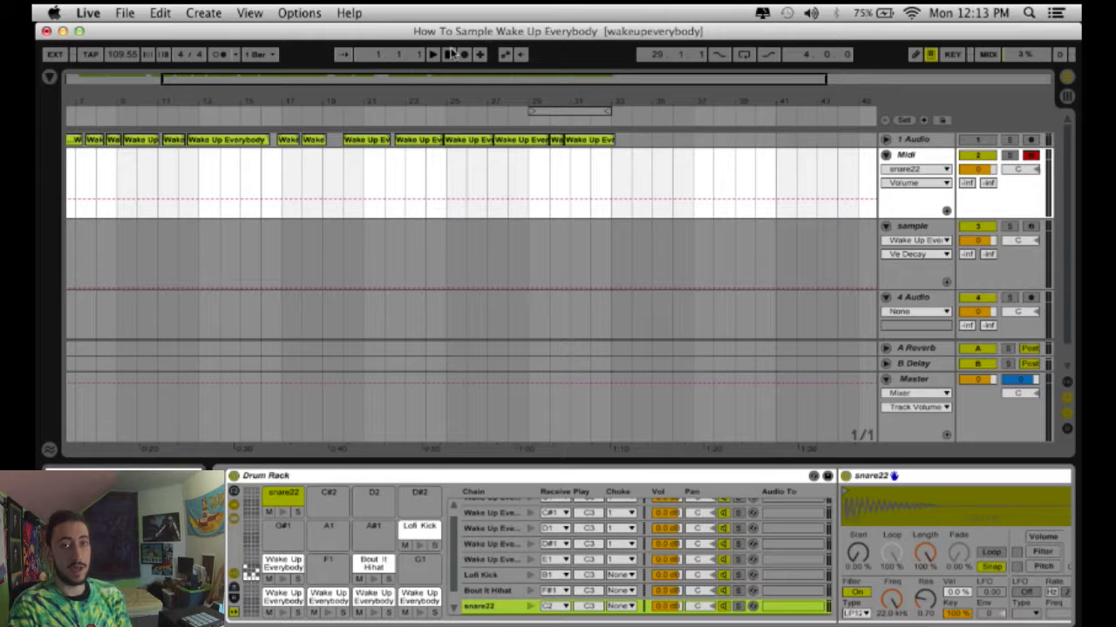
Step: Arm the sample track and show its Drum Rack pads around C0
left_click(913, 237)
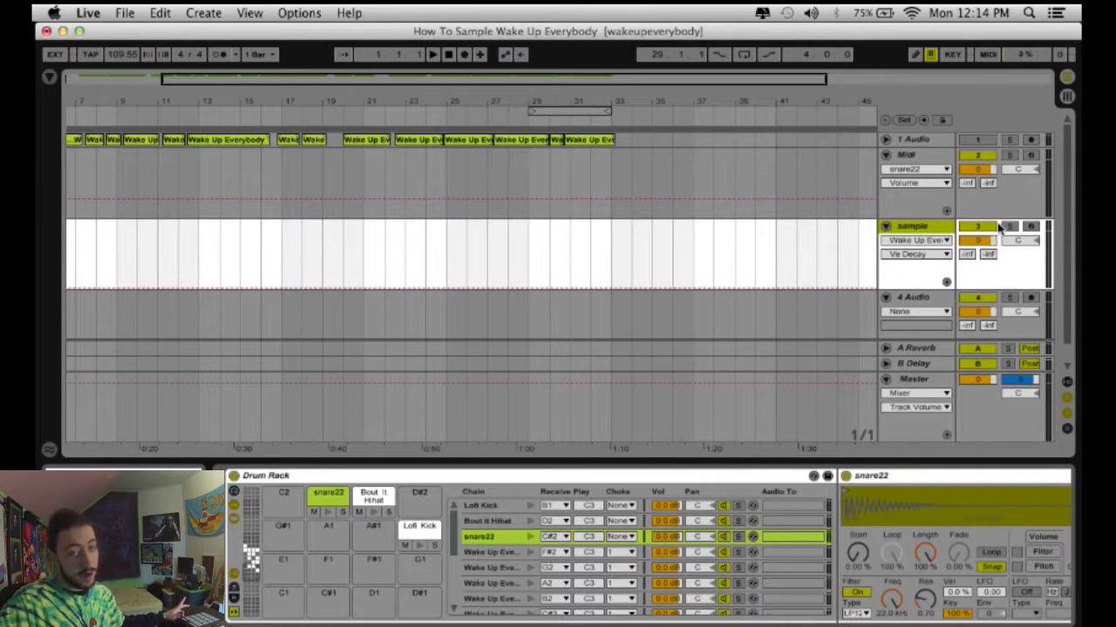
left_click(1030, 226)
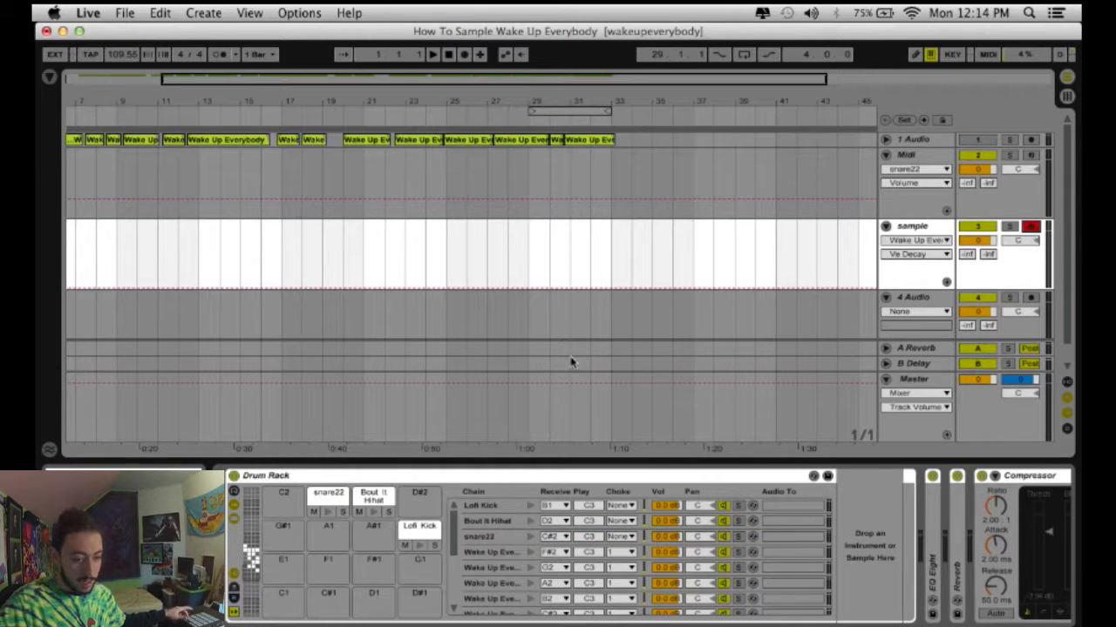
left_click(255, 595)
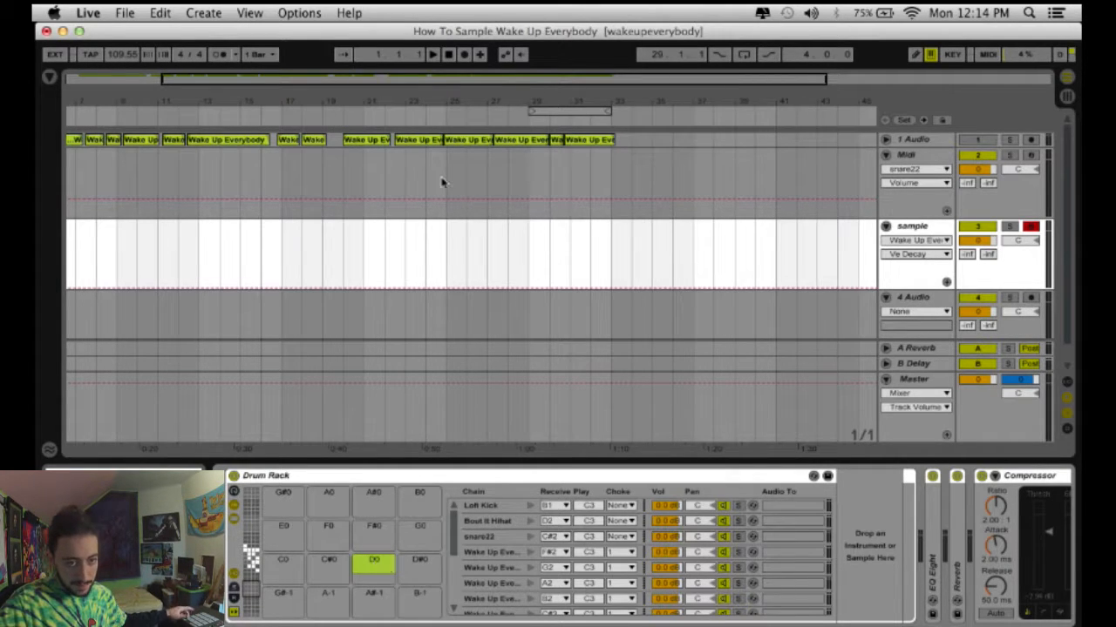
left_click(898, 142)
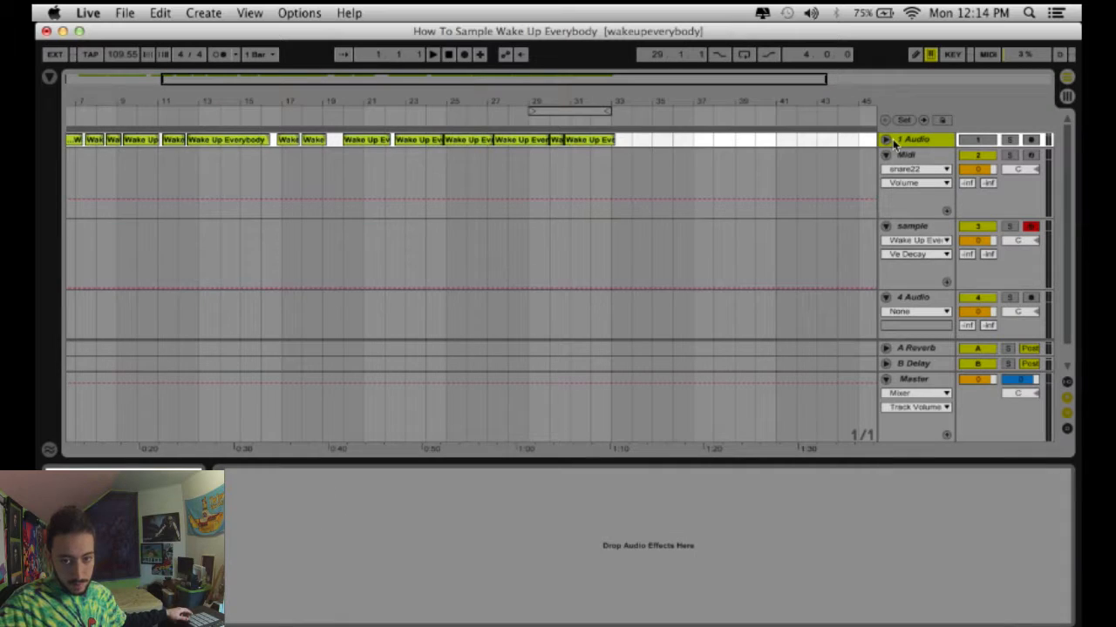
left_click(920, 230)
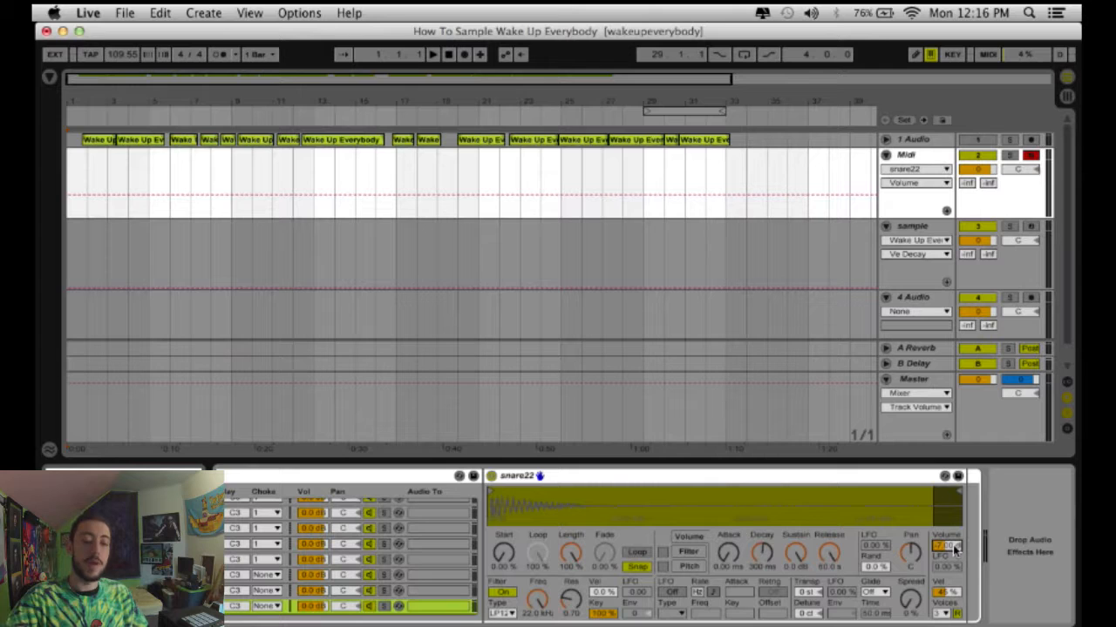
Step: Bring the Midi track's Drum Rack pads into view and record a drum pattern from bar 1 past bar 3
scroll(423, 559, "left", 5)
scroll(423, 558, "down", 1)
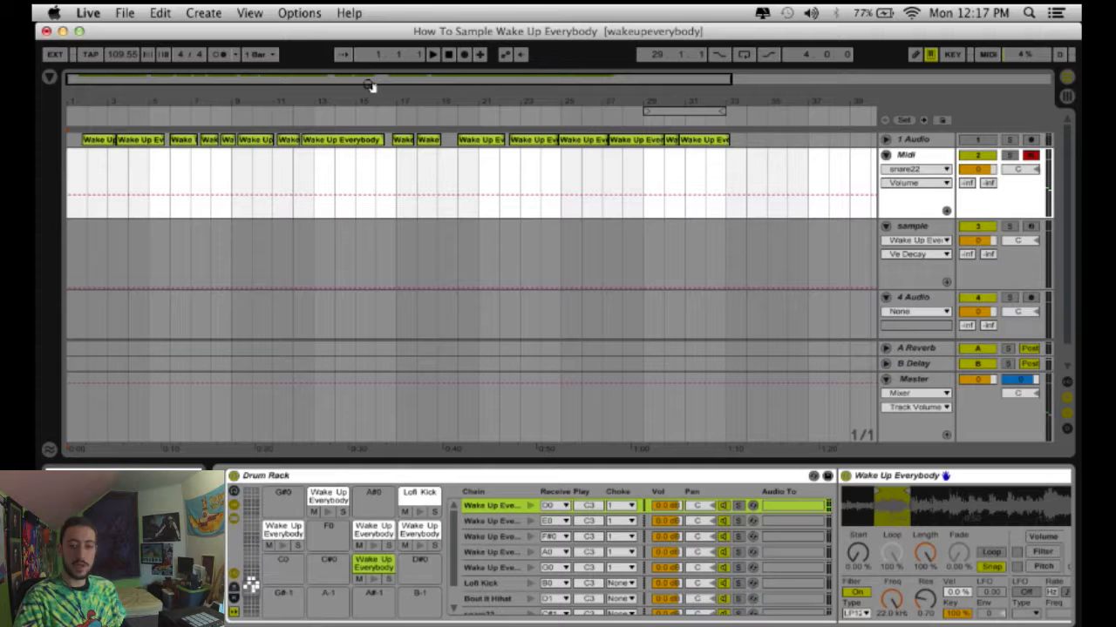
left_click(464, 55)
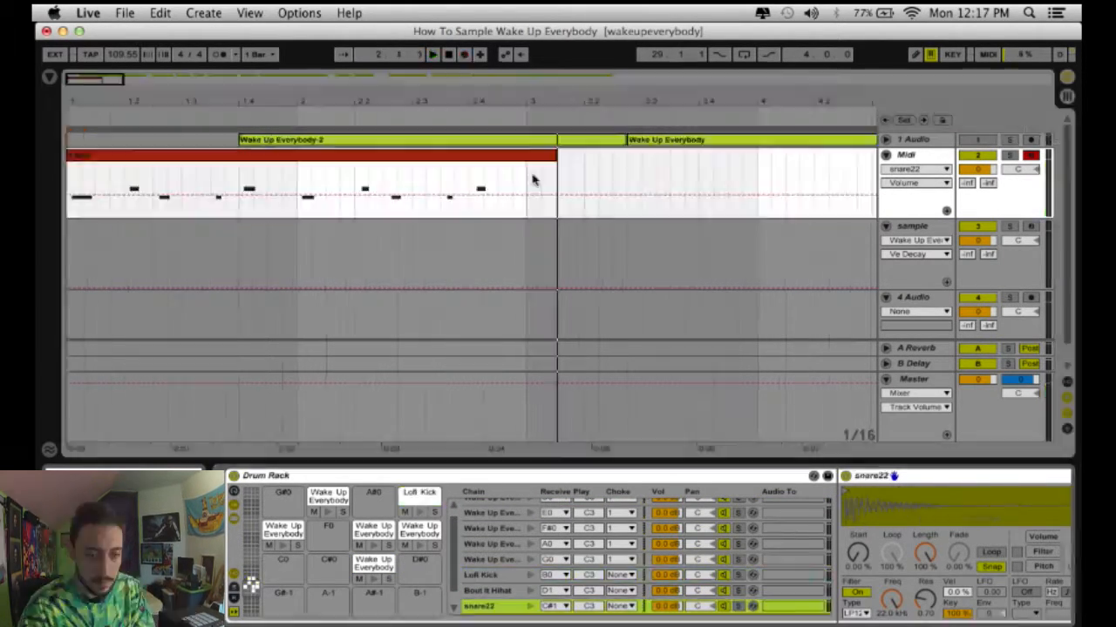
Step: Split the recorded MIDI clip at bar 3 and delete the leftover part after it
left_click(528, 179)
key("super+e")
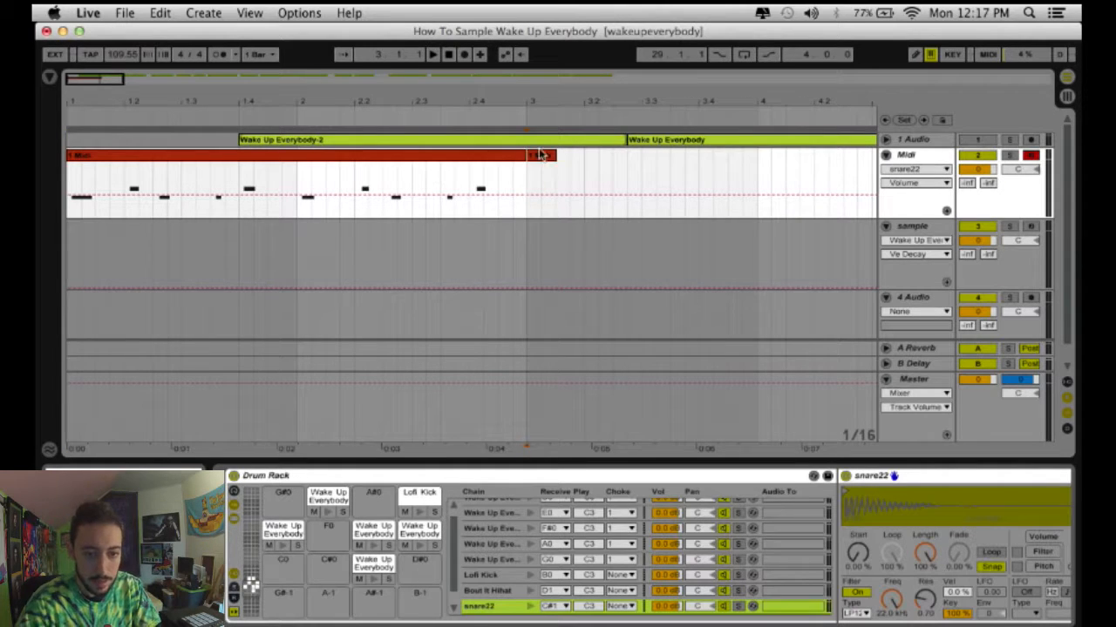
left_click(540, 154)
key("Delete")
Step: Loop the two-bar MIDI clip from bar 1 to bar 3, play it back, and stop the playback
left_click(483, 169)
left_click(448, 157)
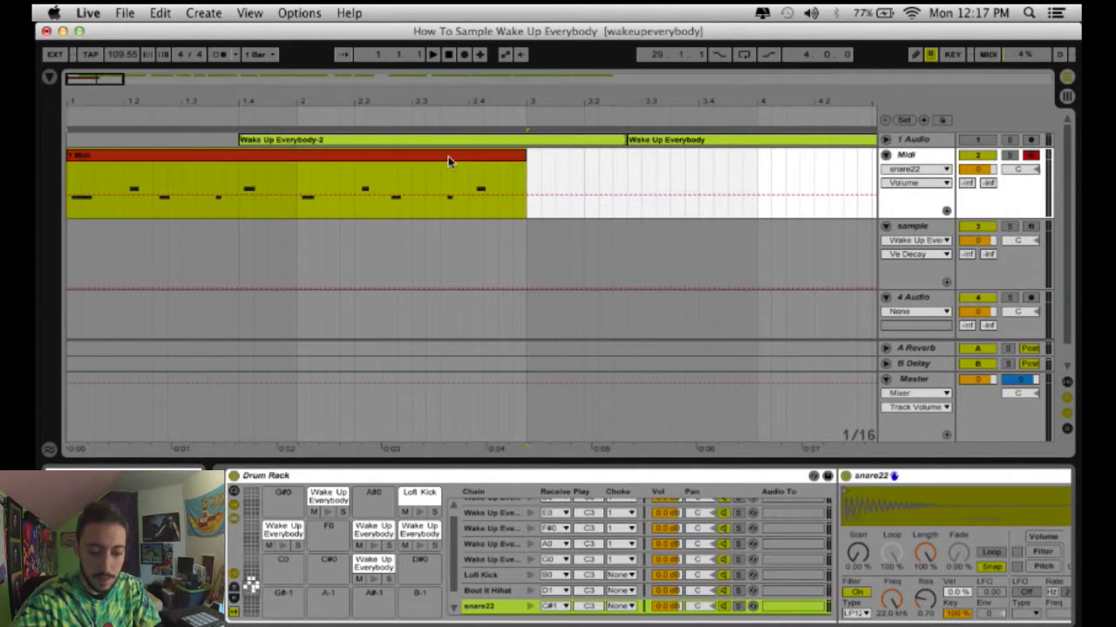
key("super+l")
key("space")
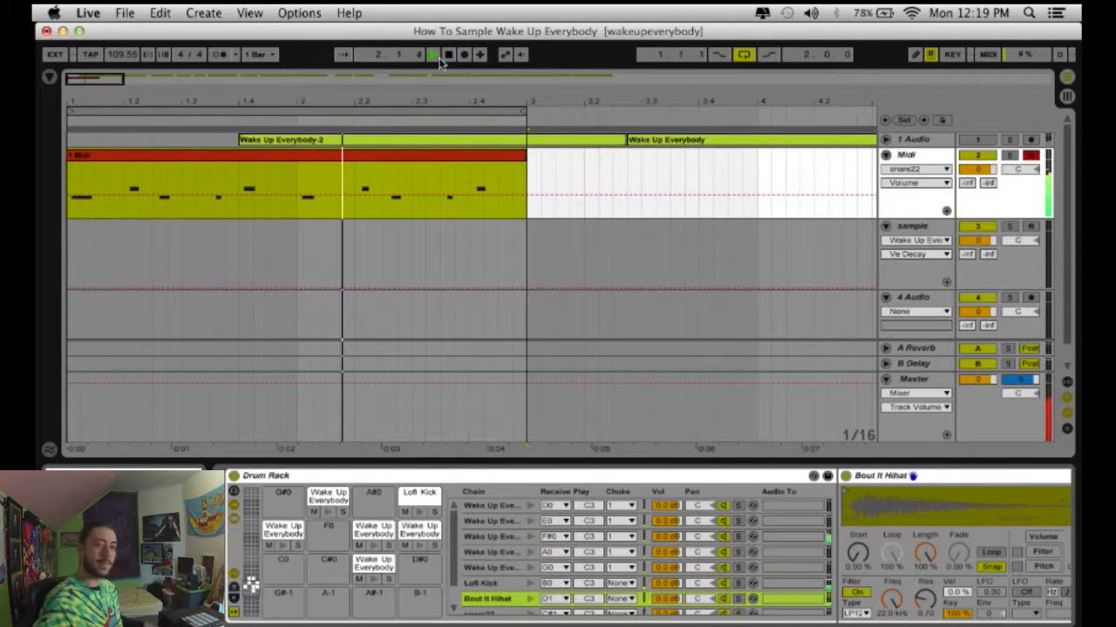
left_click(441, 58)
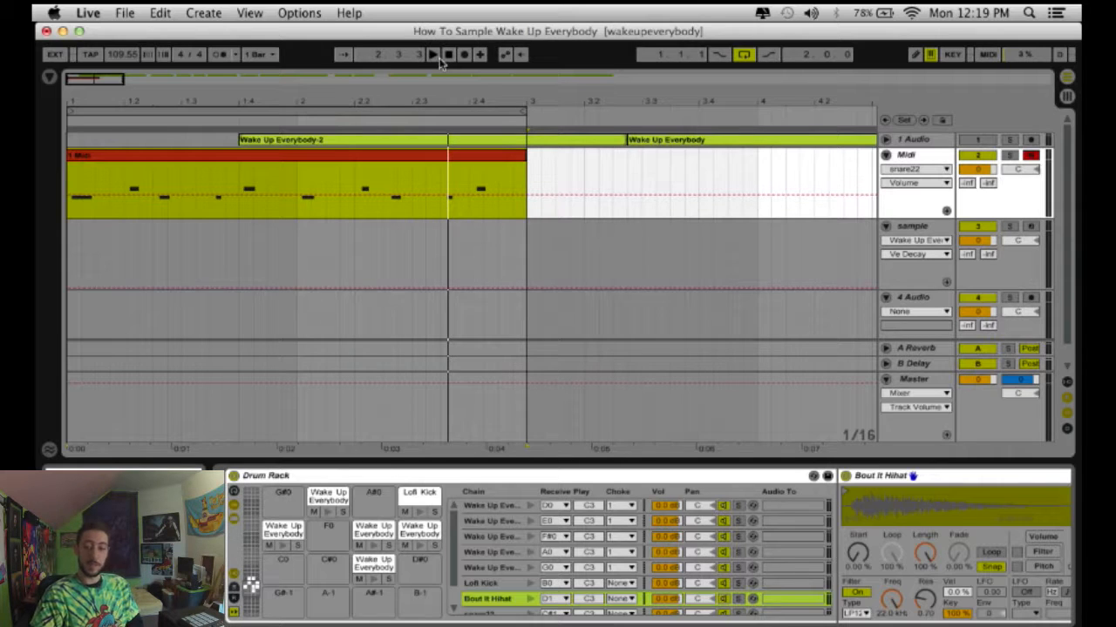
Step: Reopen the browser on the Kicks samples and show the Bout It Hihat pad's volume and transposition settings
left_click_drag(99, 81, 144, 82)
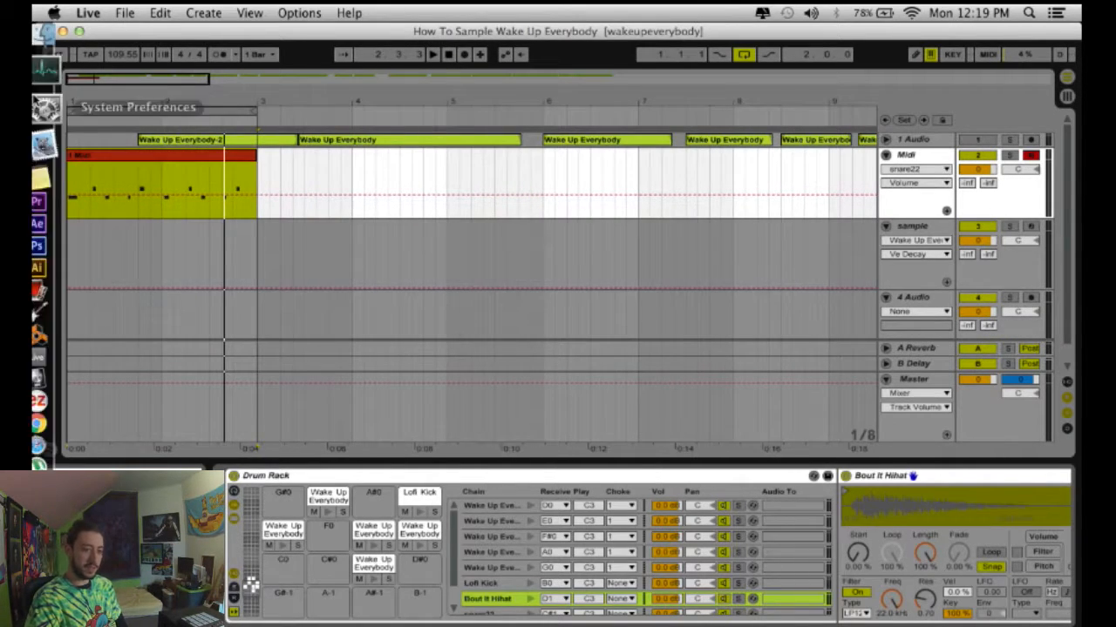
left_click(50, 77)
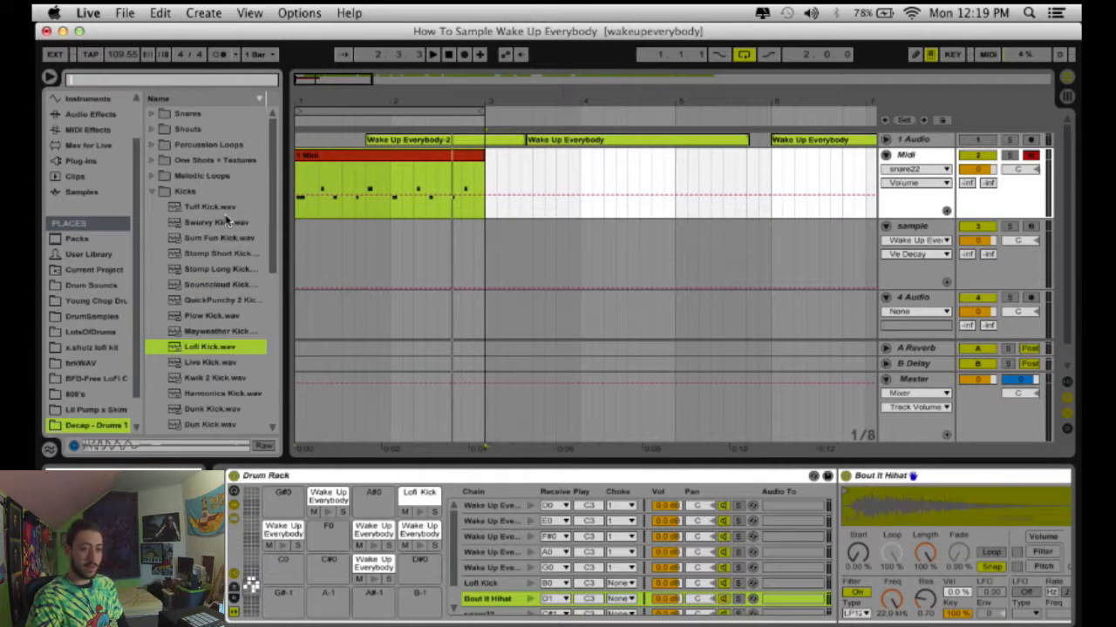
scroll(218, 262, "down", 5)
scroll(219, 321, "up", 5)
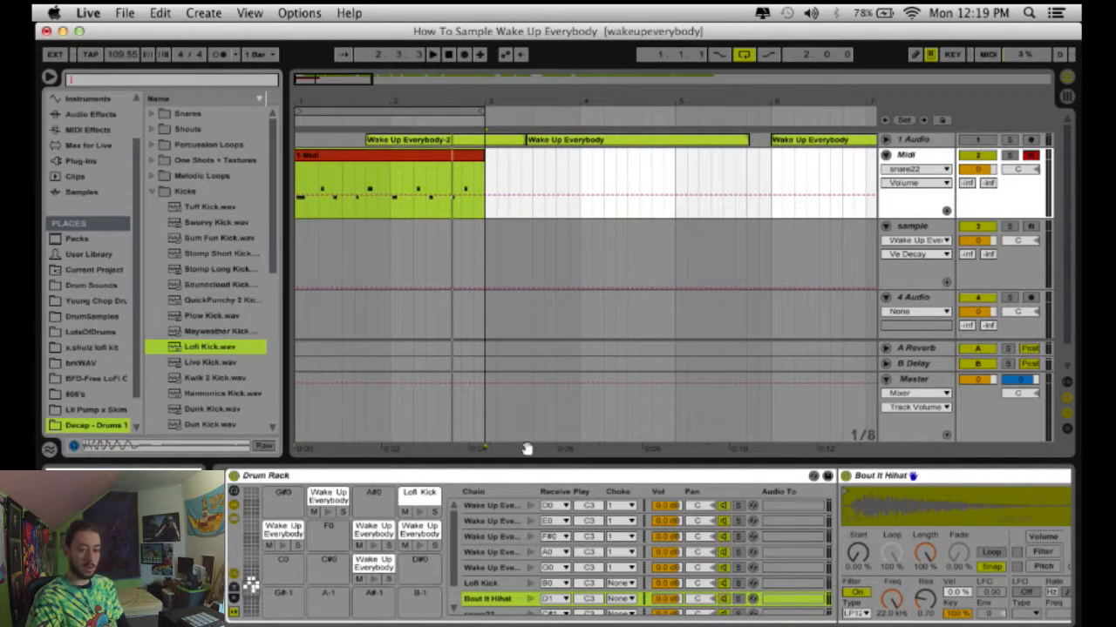
scroll(640, 558, "right", 5)
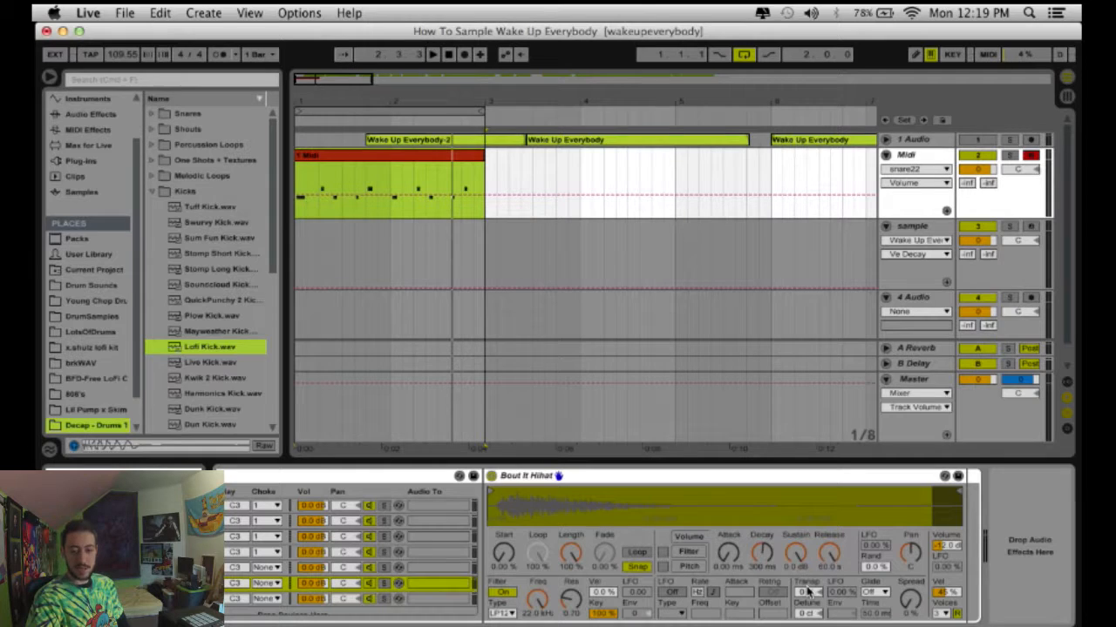